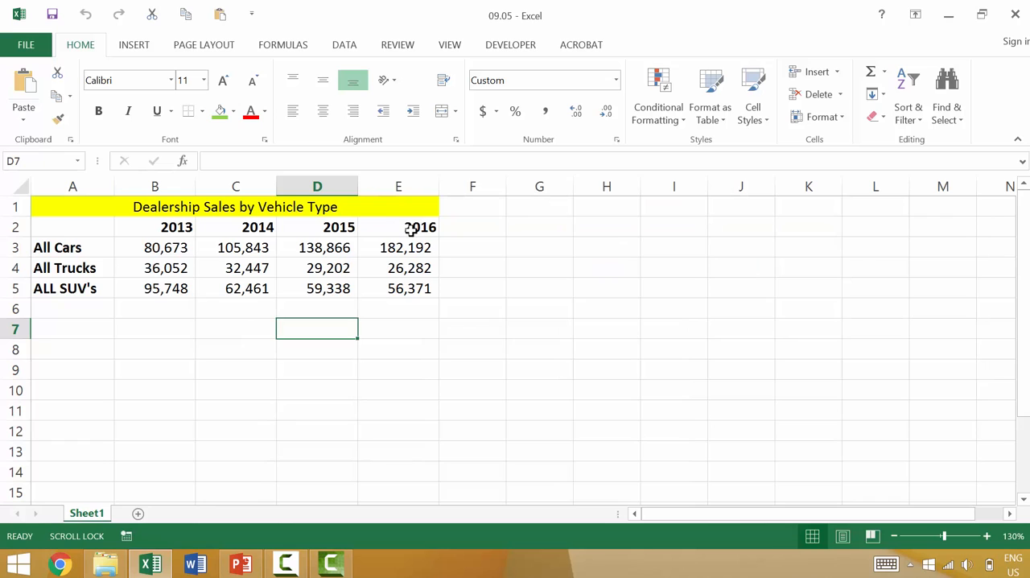
# Step: Enter a grave accent (`) in cell D7 and a tilde (~) in cell D8
pyautogui.write('`')
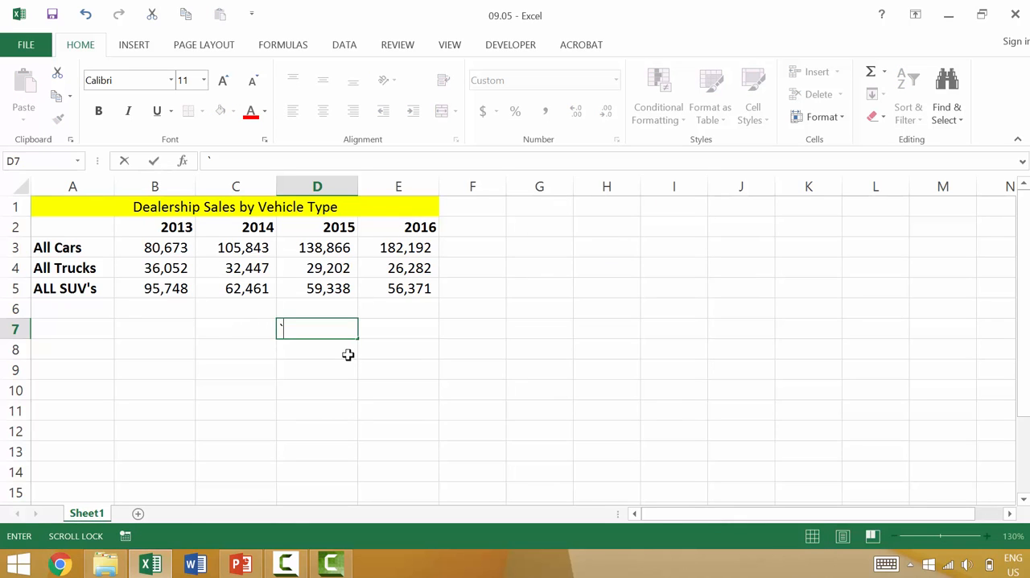
pyautogui.press('Return')
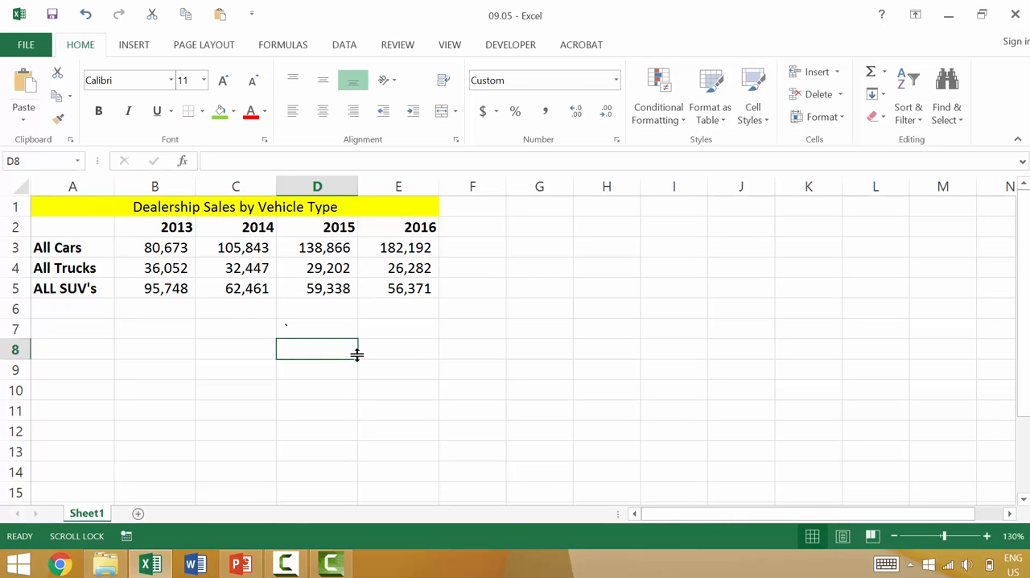
pyautogui.write('~')
pyautogui.press('Return')
pyautogui.press('Return')
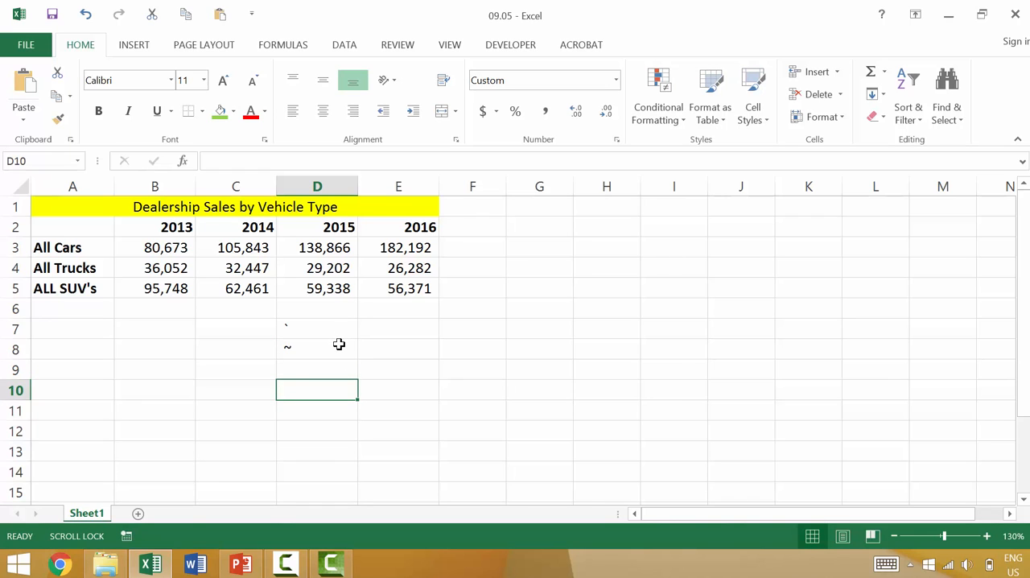
# Step: Toggle the sheet between showing formulas and showing values, ending with values displayed
pyautogui.hotkey('ctrl', '`')
pyautogui.hotkey('ctrl', '`')
pyautogui.click(345, 46)
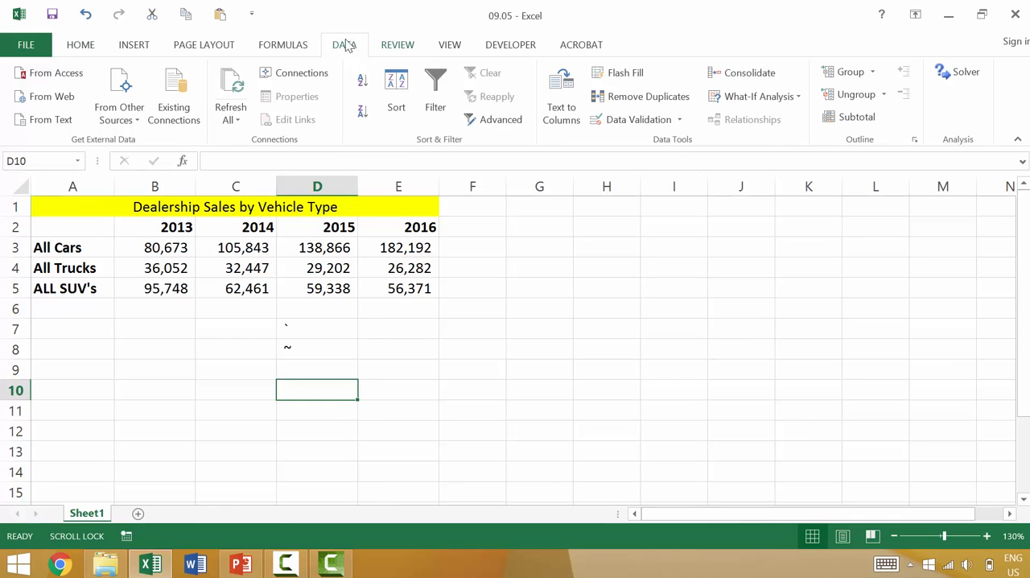
pyautogui.click(296, 47)
pyautogui.click(760, 74)
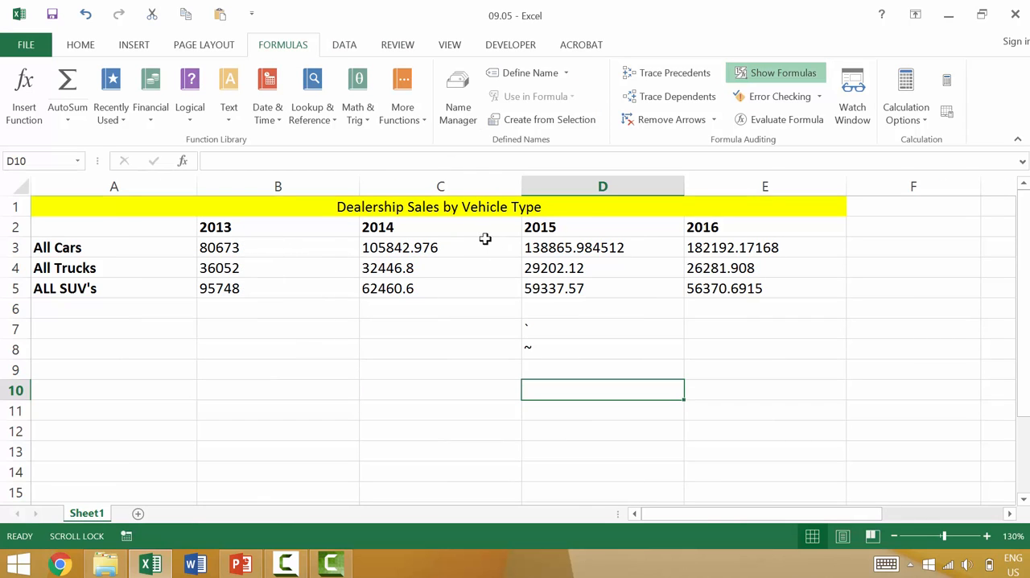
pyautogui.click(766, 78)
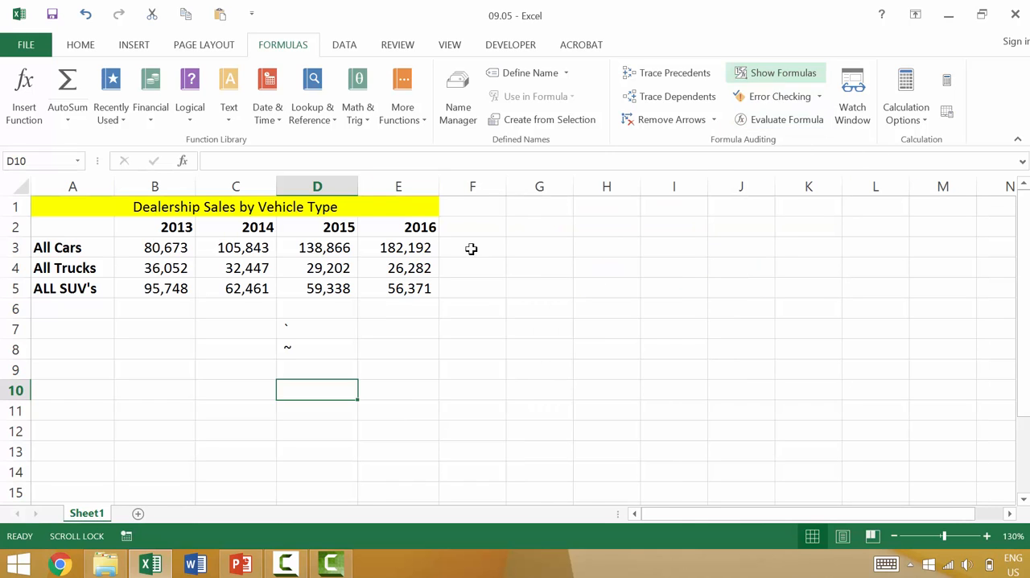
# Step: Enter the label Total in cell A6 for the bottom row and in cell F2 for the new column
pyautogui.click(99, 312)
pyautogui.write('SU')
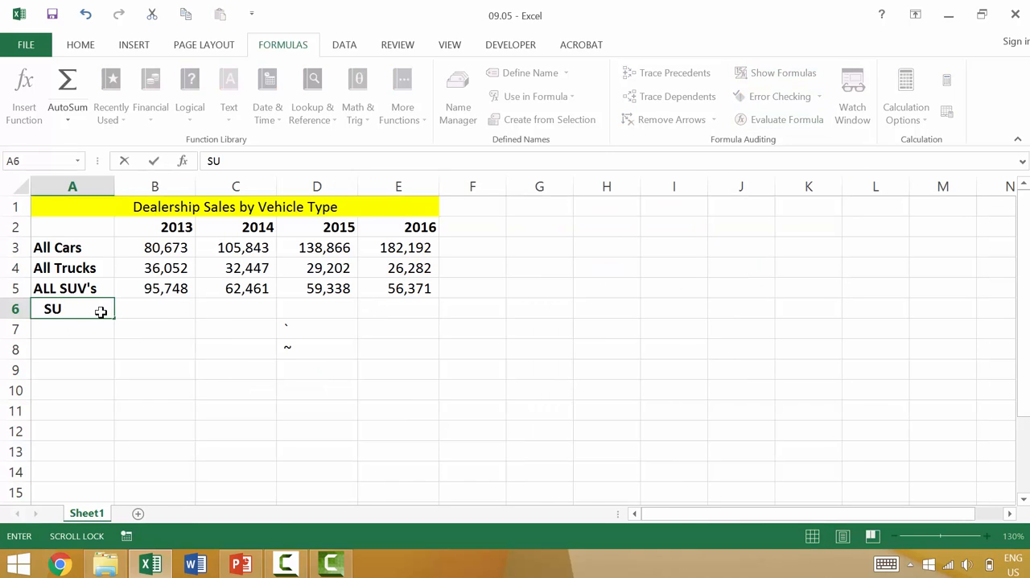
pyautogui.press('BackSpace')
pyautogui.press('BackSpace')
pyautogui.write('Total')
pyautogui.press('Return')
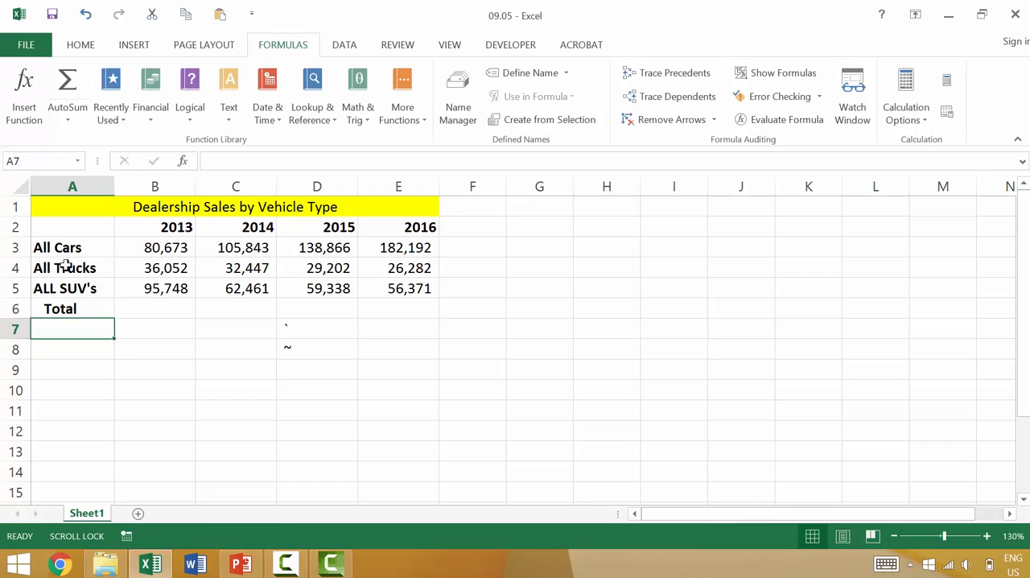
pyautogui.click(466, 225)
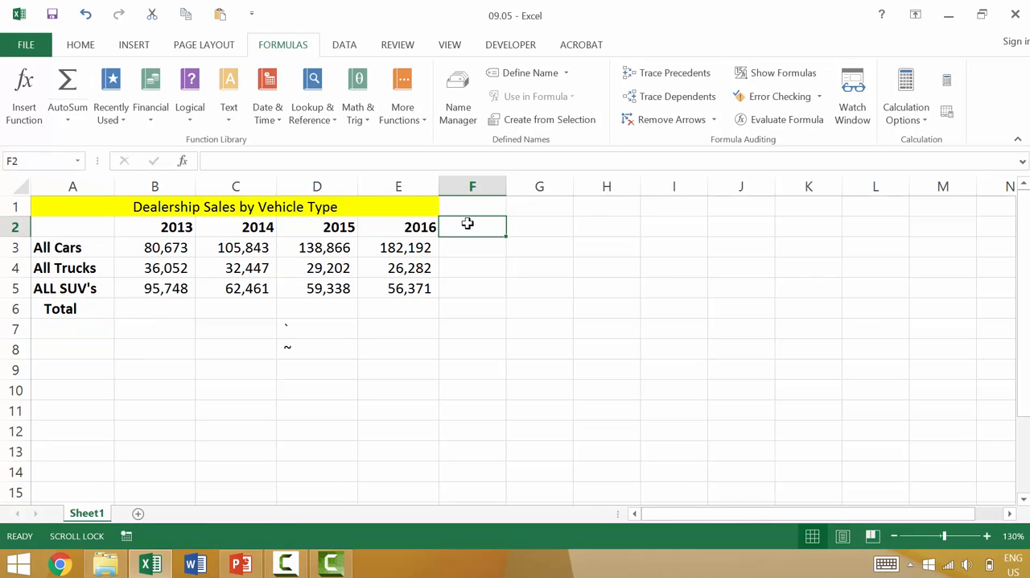
pyautogui.write('Total')
pyautogui.press('Return')
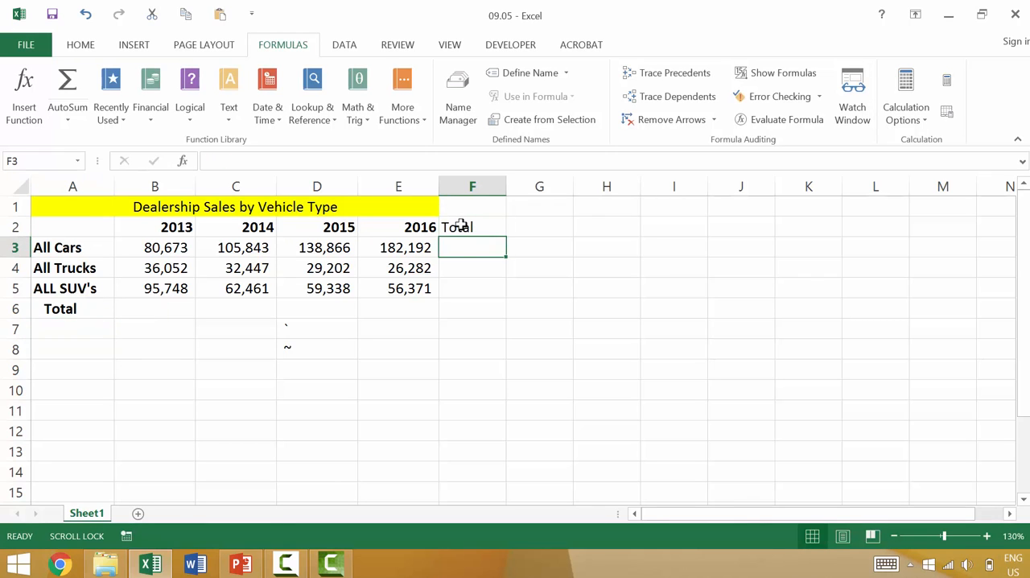
# Step: Fill F3:F5 with AutoSum row totals for each vehicle type and inspect the formula in F3
pyautogui.keyDown('shift'); pyautogui.click(457, 285); pyautogui.keyUp('shift')
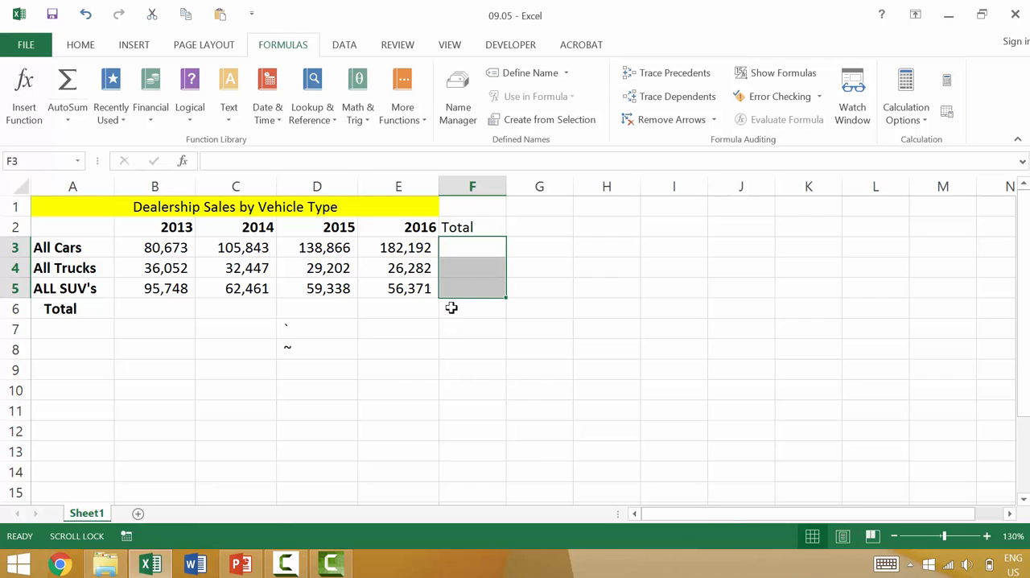
pyautogui.click(84, 44)
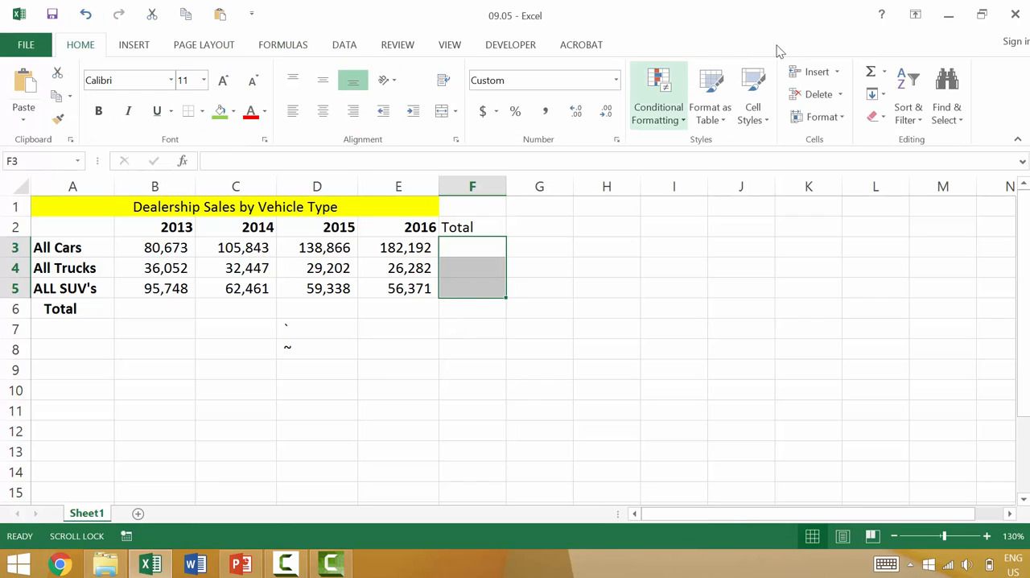
pyautogui.click(874, 72)
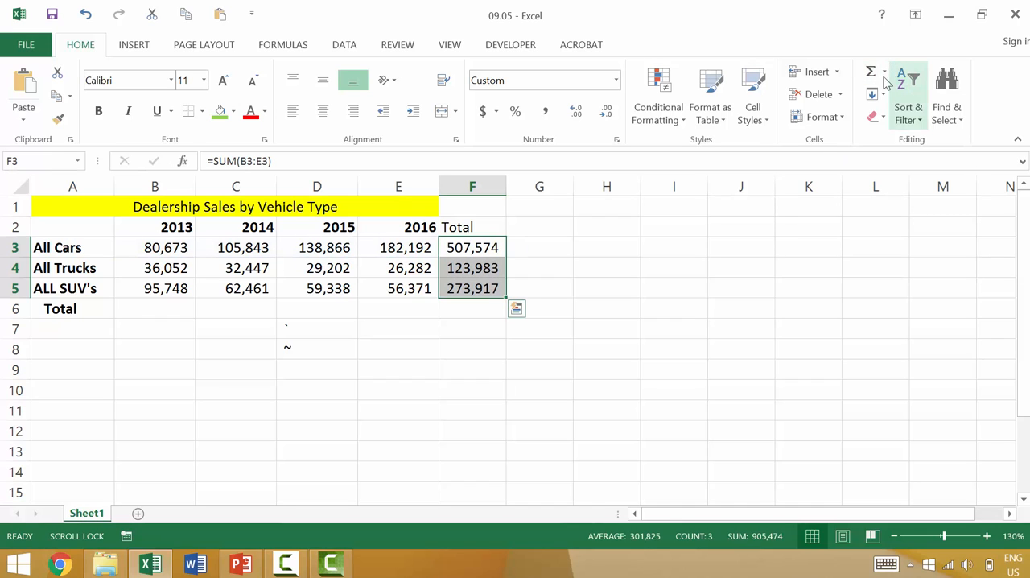
pyautogui.click(466, 248)
pyautogui.doubleClick(466, 249)
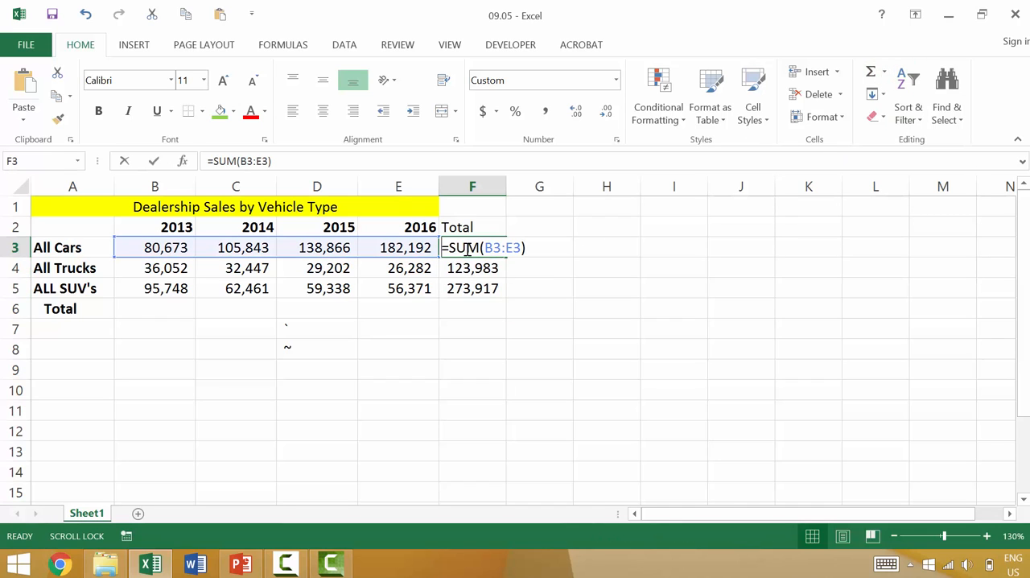
pyautogui.press('Escape')
# Step: Total the 2013 column in cell B6 with AutoSum, using =SUM(B2:B5)
pyautogui.click(167, 305)
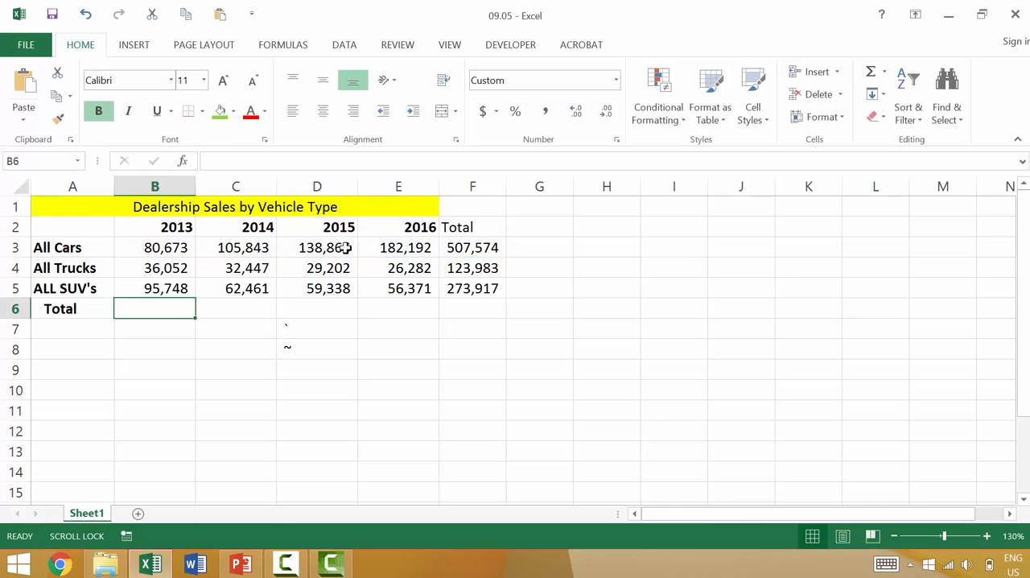
pyautogui.click(871, 74)
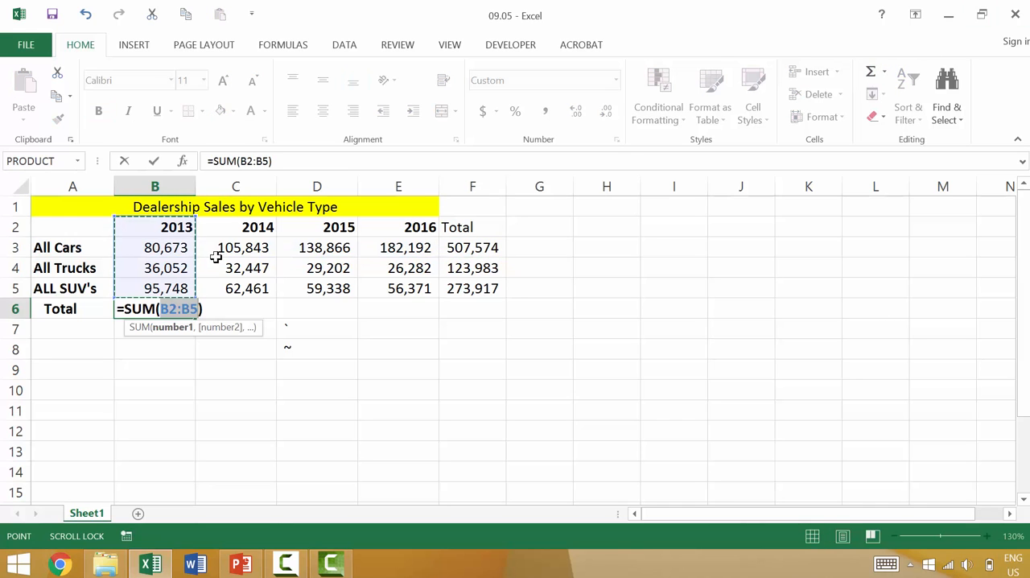
pyautogui.press('Return')
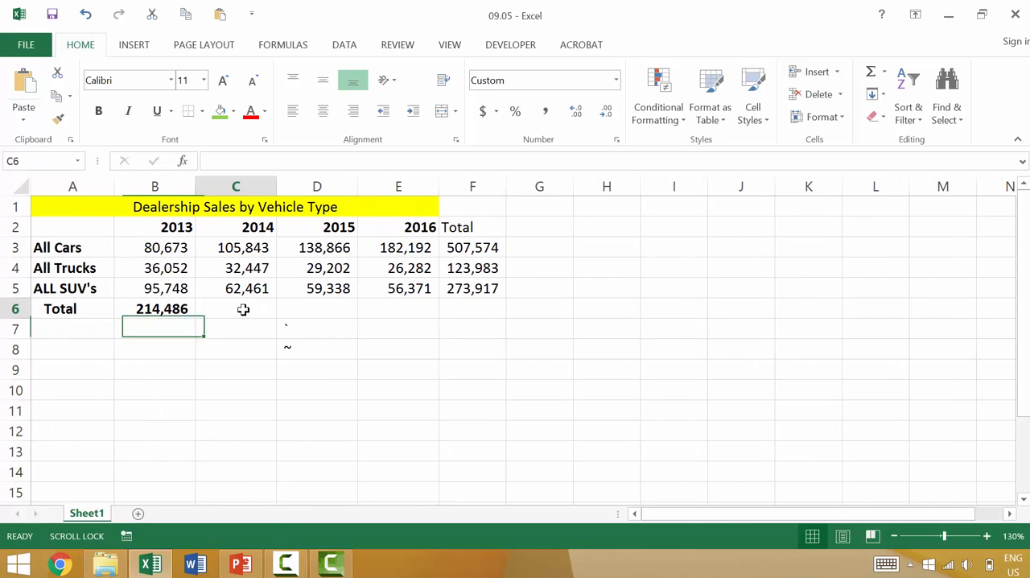
# Step: Fill C6:F6 with AutoSum totals for the 2014, 2015, 2016 and Total columns
pyautogui.moveTo(244, 308); pyautogui.dragTo(395, 310)
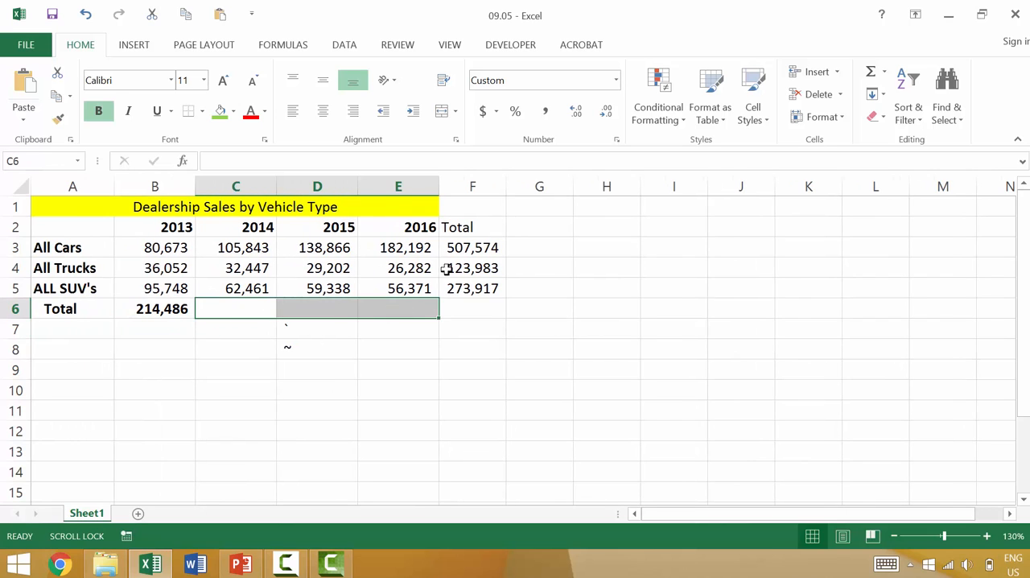
pyautogui.keyDown('shift'); pyautogui.click(481, 309); pyautogui.keyUp('shift')
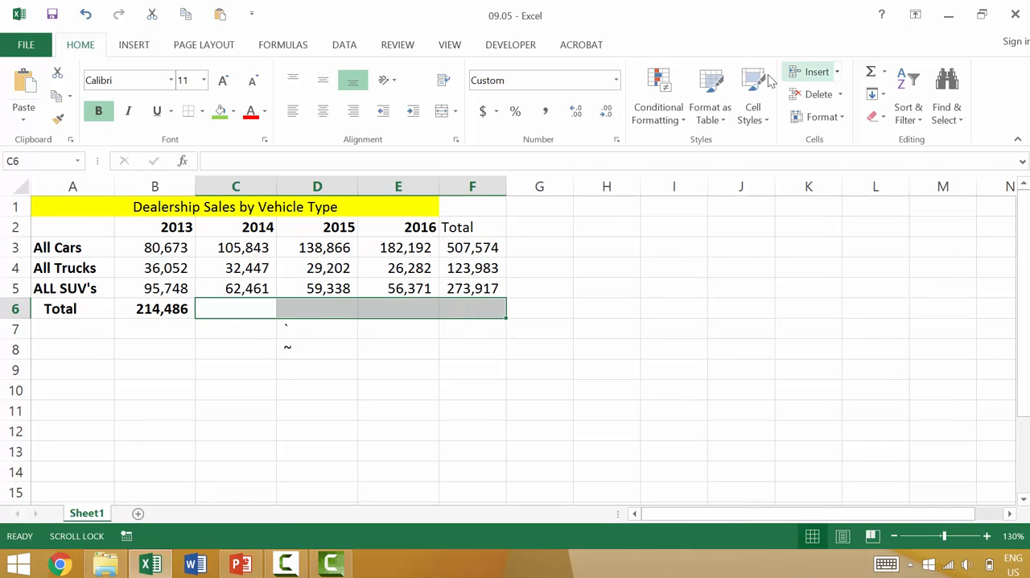
pyautogui.click(870, 74)
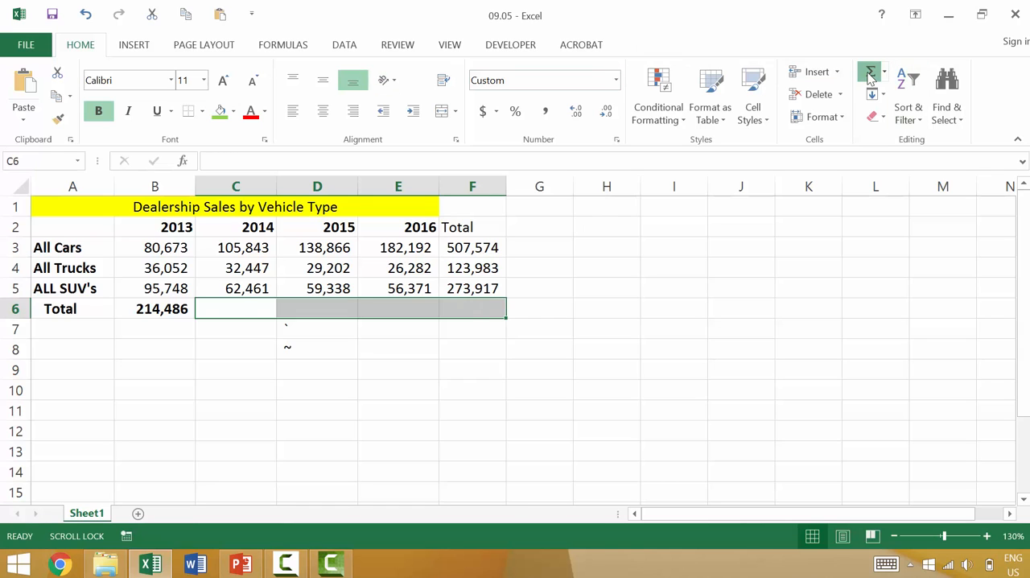
pyautogui.hotkey('ctrl', 'z')
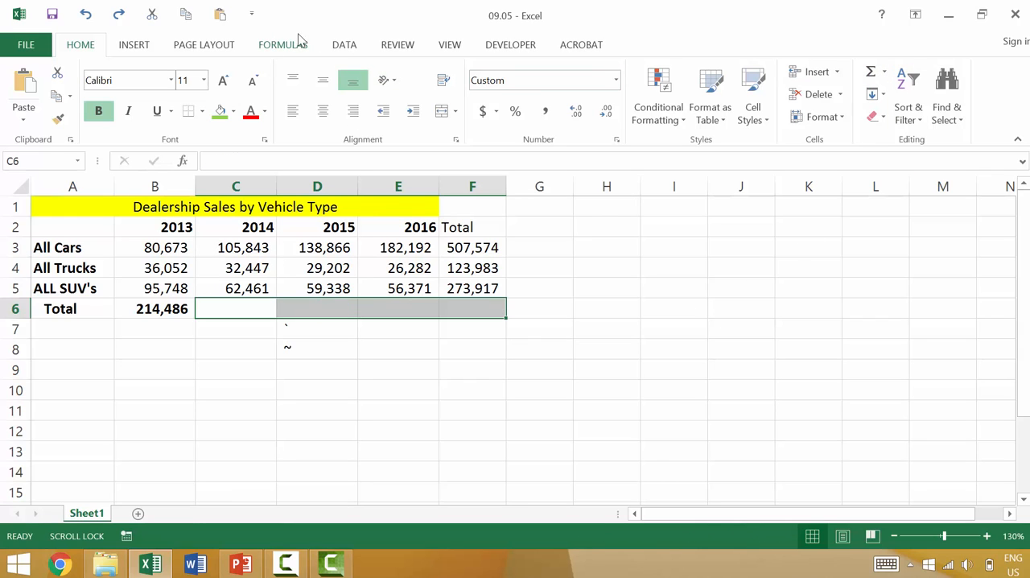
pyautogui.click(344, 45)
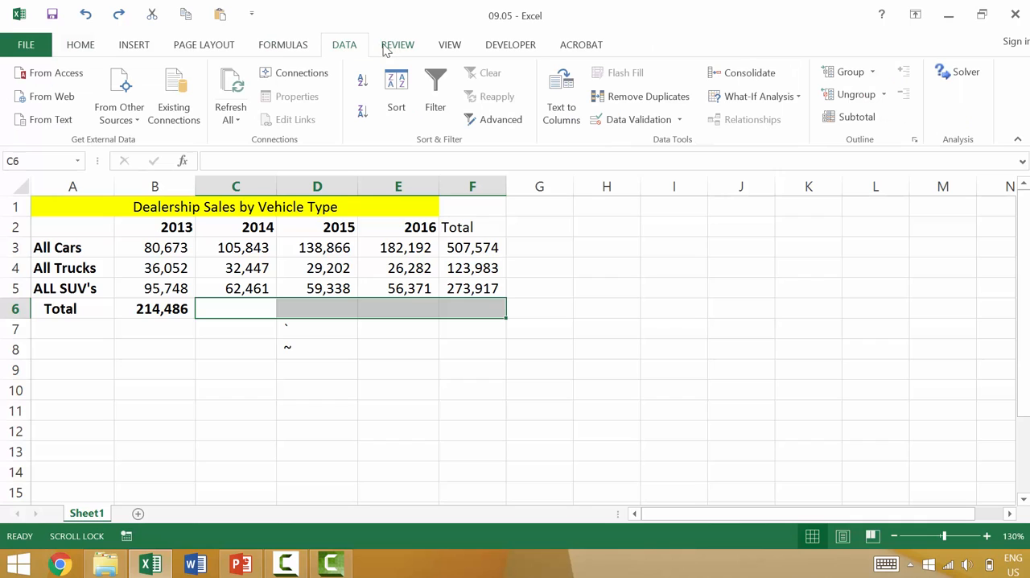
pyautogui.click(285, 45)
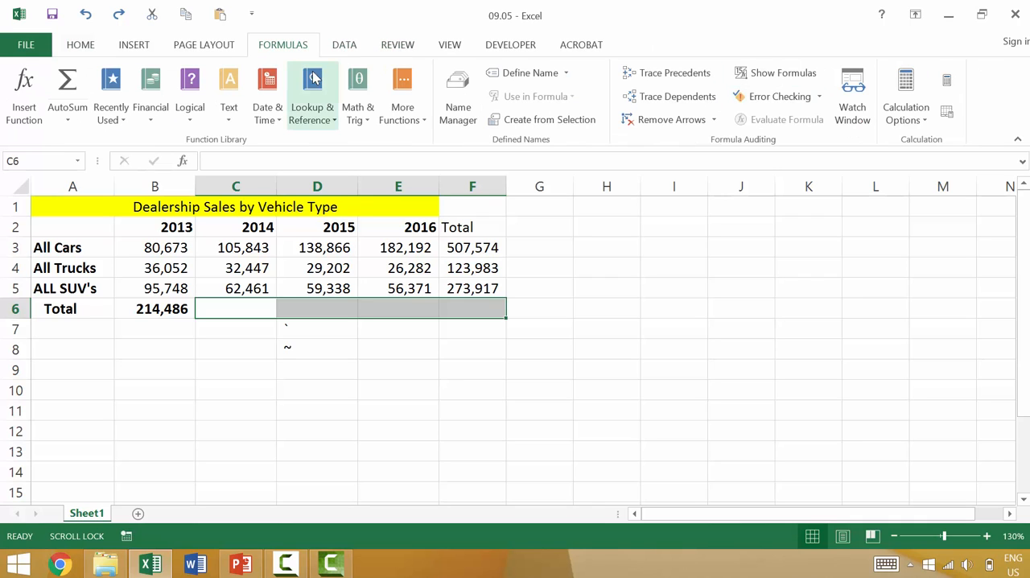
pyautogui.click(68, 80)
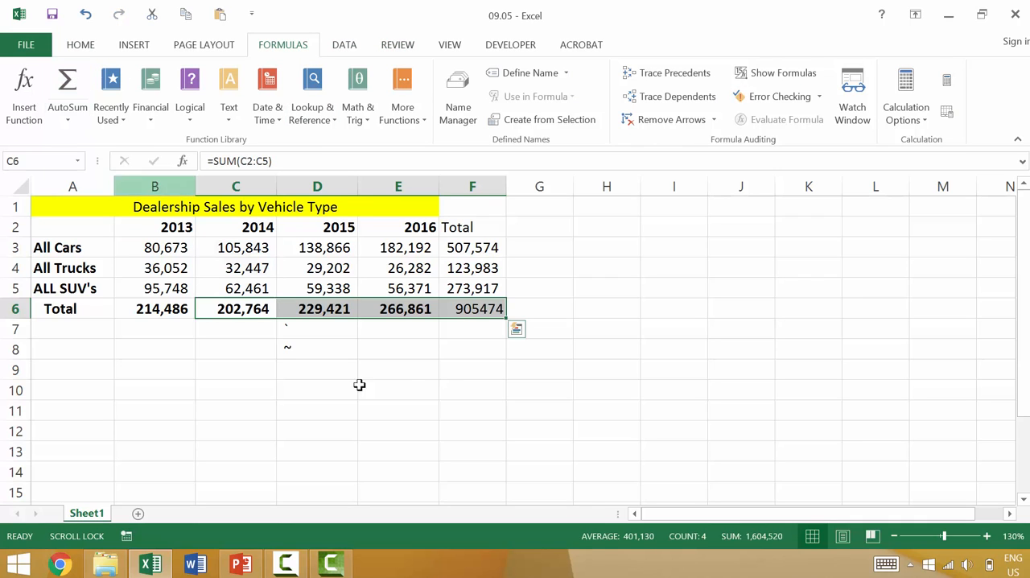
# Step: Show the sheet's formulas, review the SUM formulas in the Total row and column, and return to showing values
pyautogui.click(402, 370)
pyautogui.click(177, 309)
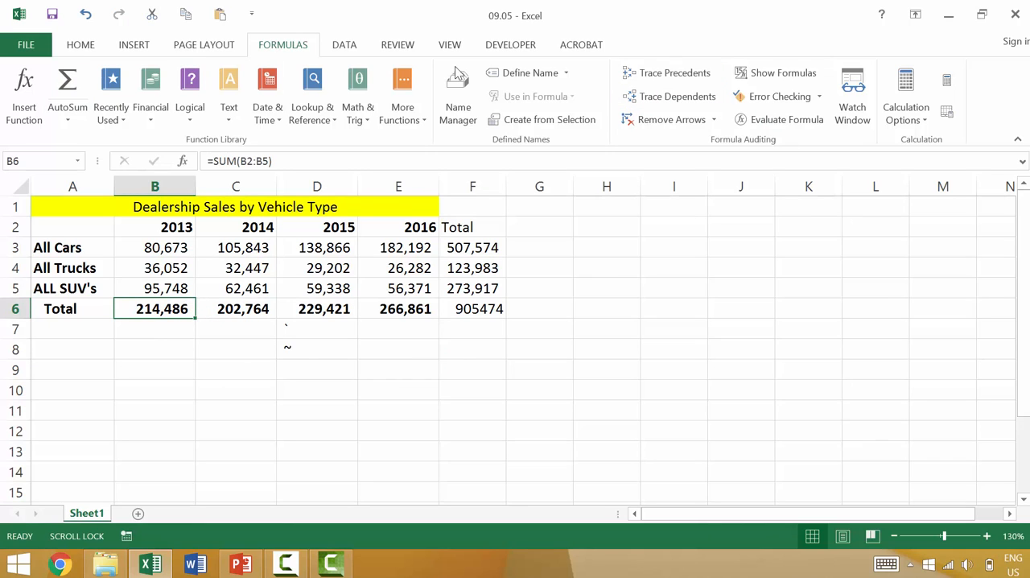
pyautogui.click(348, 50)
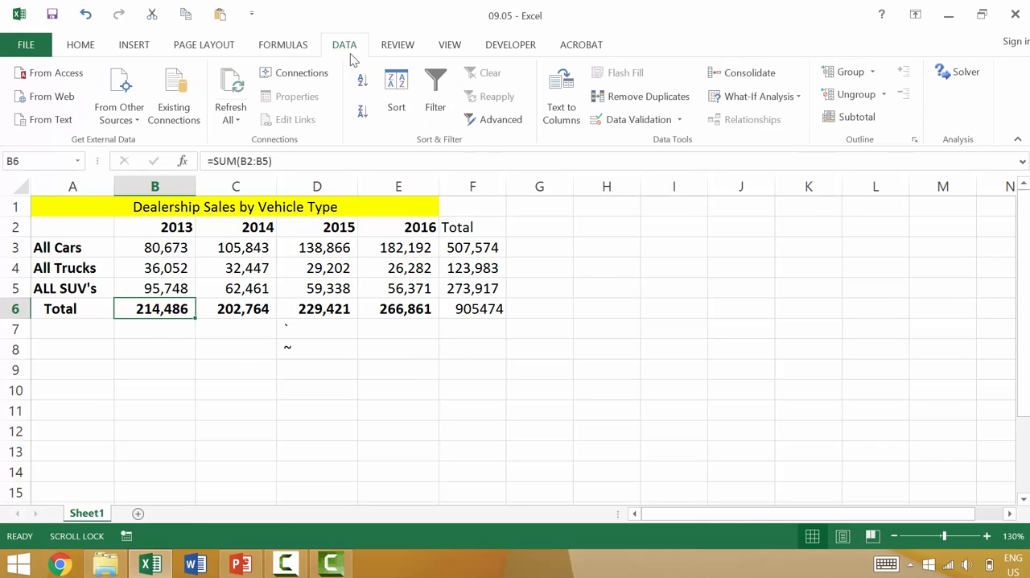
pyautogui.click(275, 46)
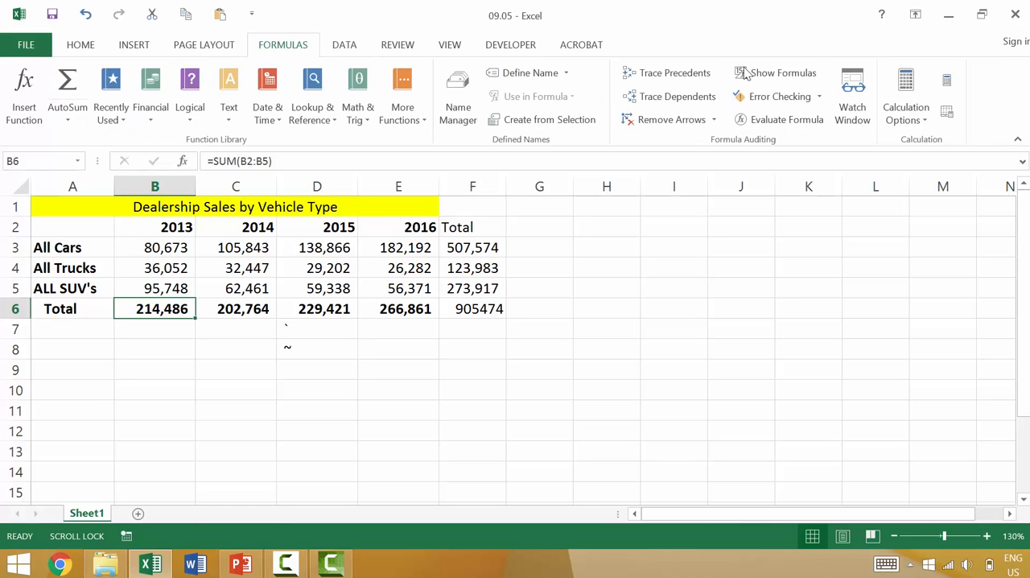
pyautogui.click(772, 72)
pyautogui.scroll(-1, 602, 291)
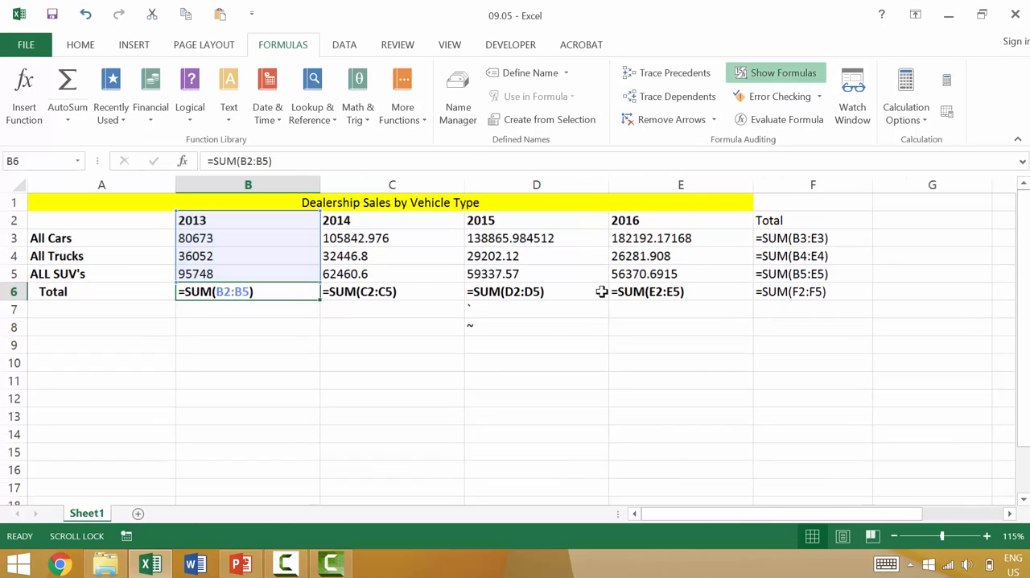
pyautogui.click(394, 344)
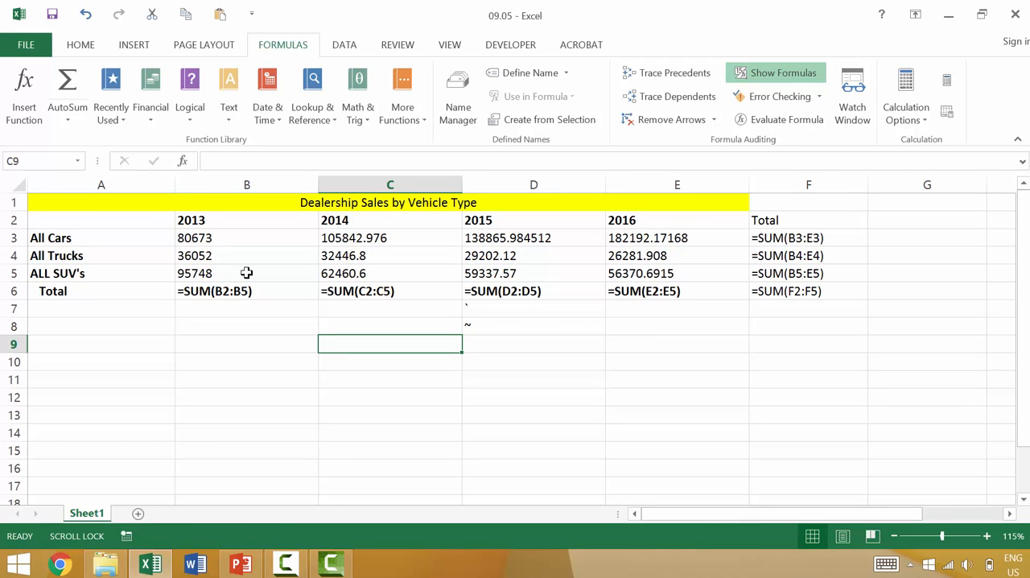
pyautogui.hotkey('ctrl', '`')
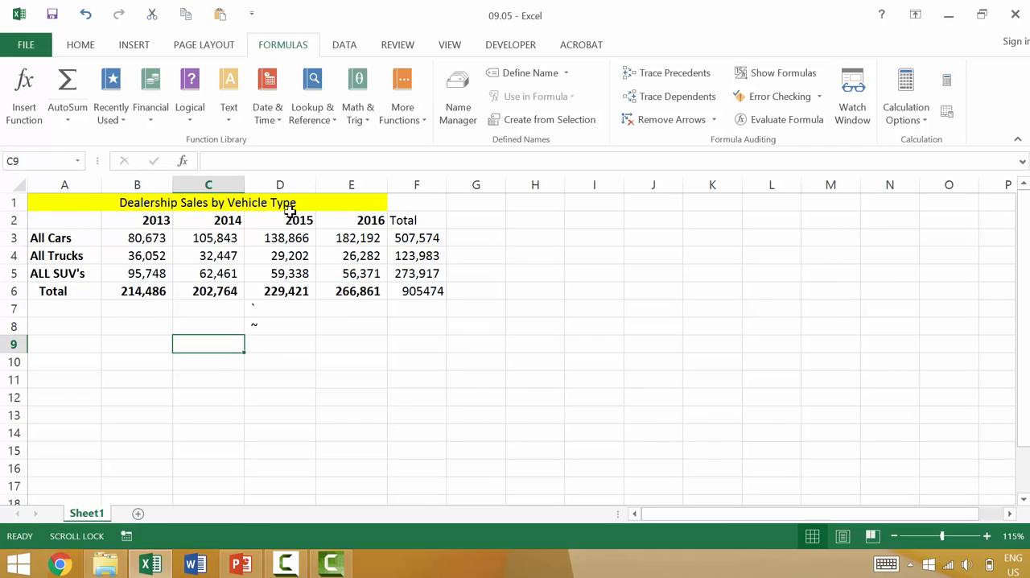
# Step: Check the content of cell B3 and compare the sheet's formula display with its value display once more
pyautogui.click(149, 235)
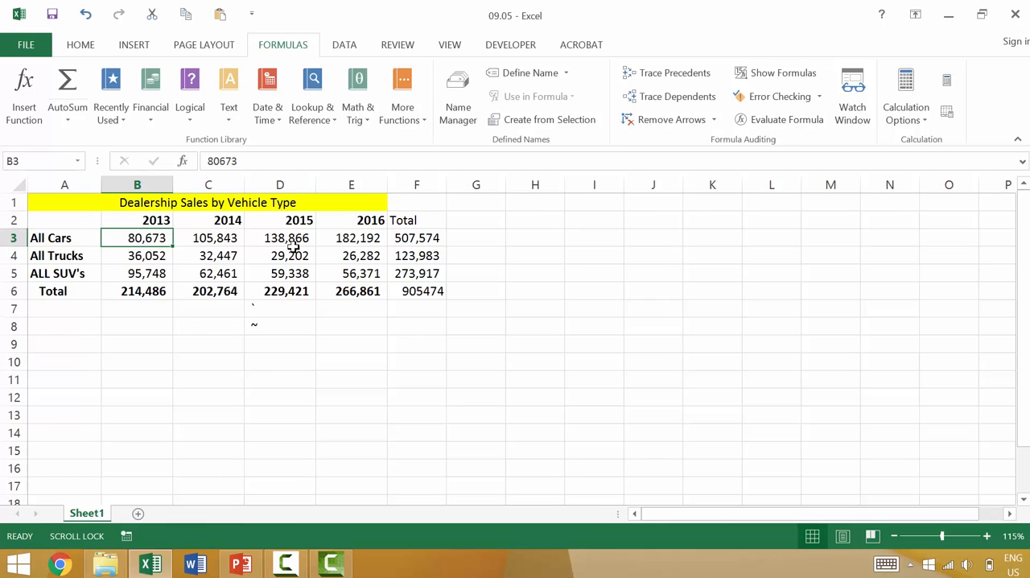
pyautogui.click(785, 75)
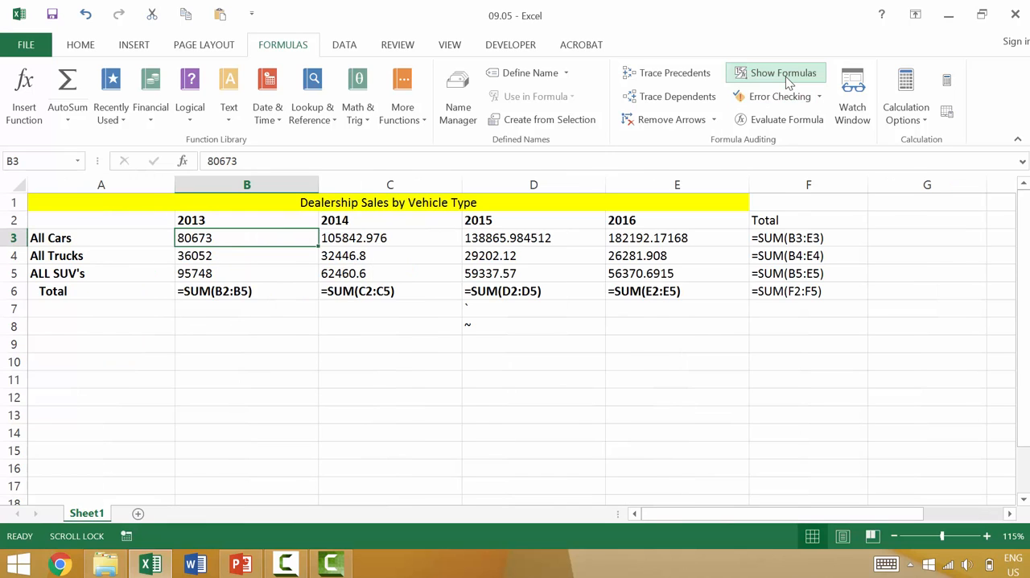
pyautogui.click(785, 75)
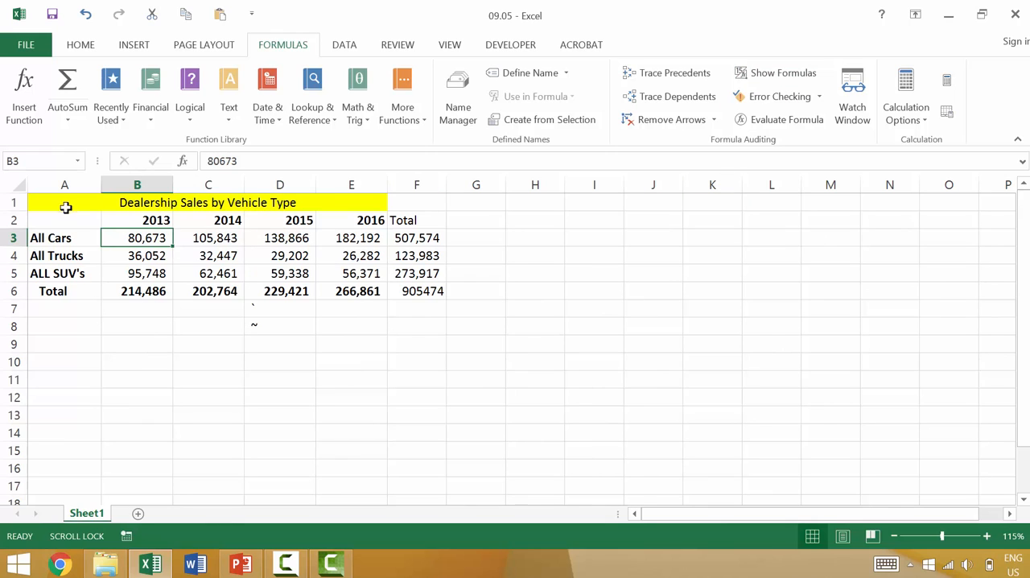
# Step: Copy the table A1:F6 and paste it at A9 using Paste Special with the All option
pyautogui.click(66, 206)
pyautogui.keyDown('shift'); pyautogui.click(420, 288); pyautogui.keyUp('shift')
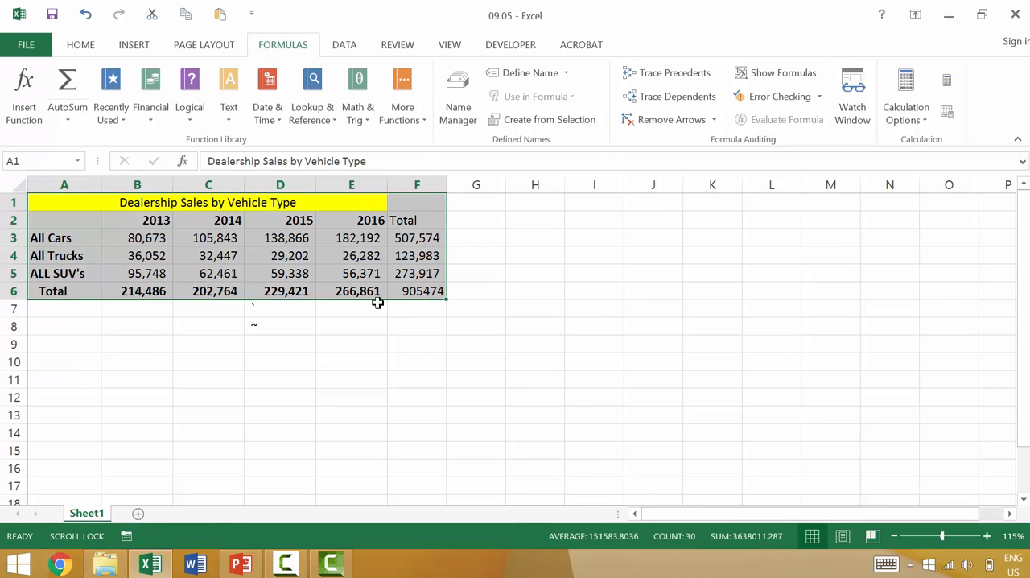
pyautogui.hotkey('ctrl', 'c')
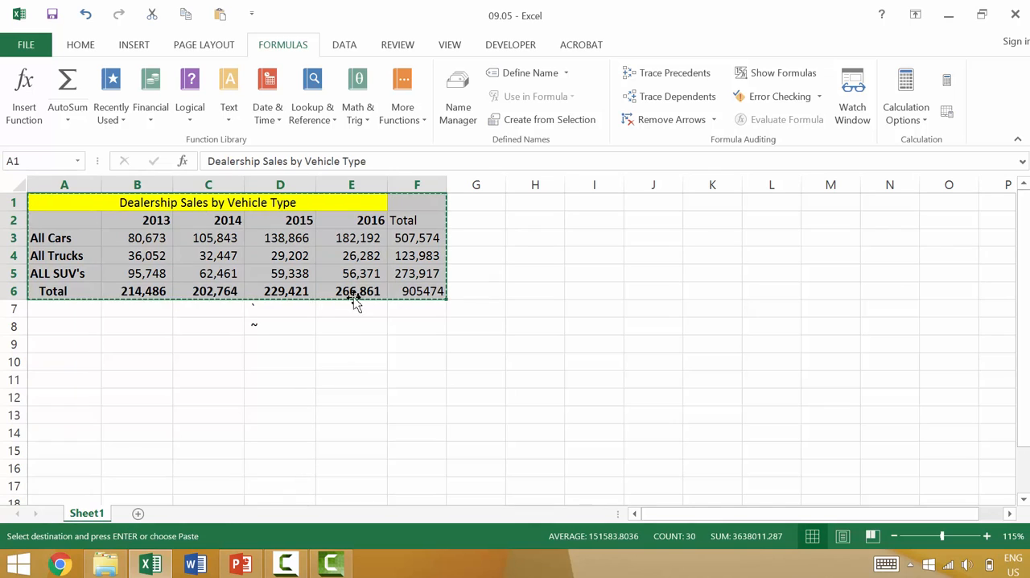
pyautogui.click(77, 47)
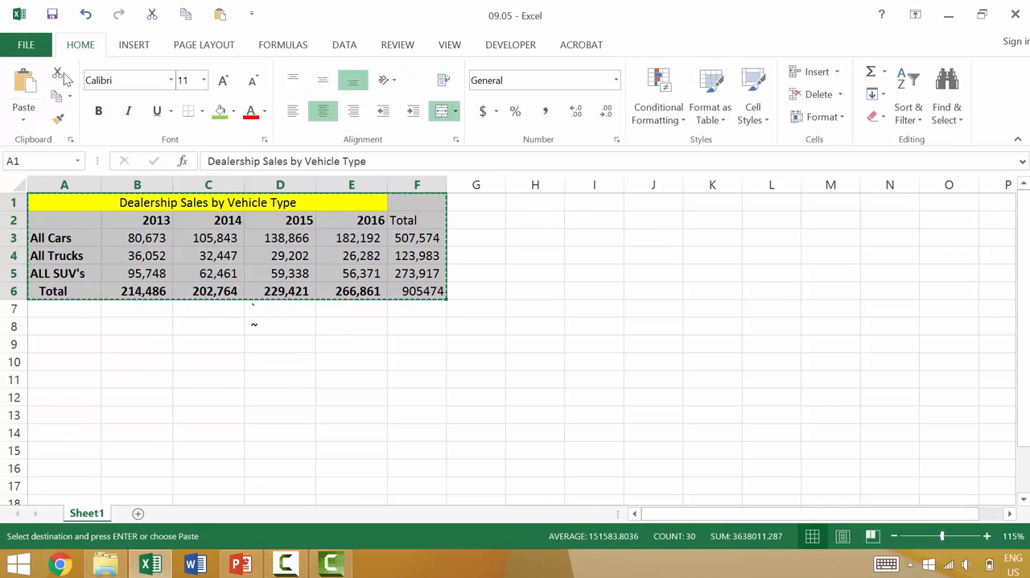
pyautogui.click(74, 346)
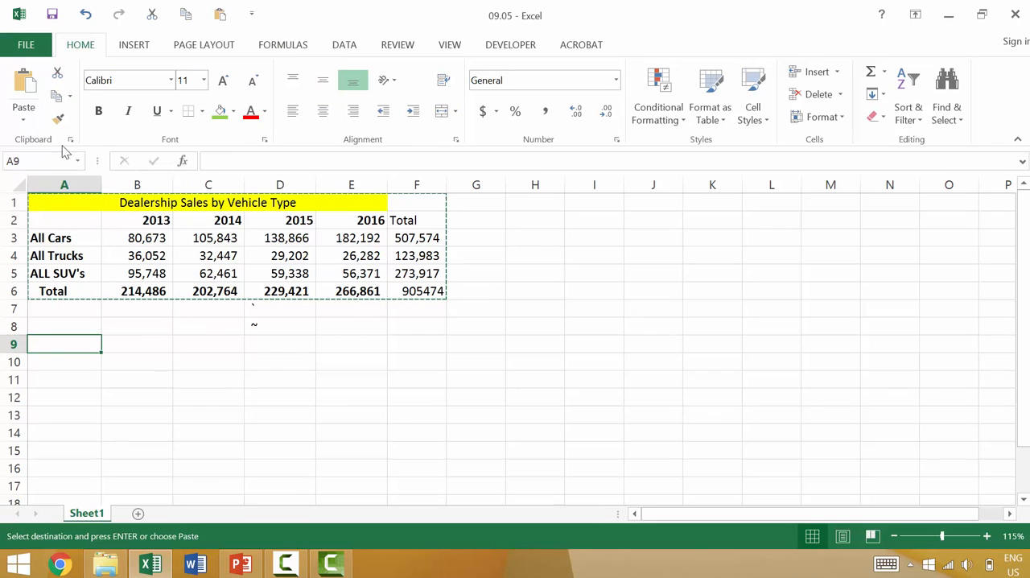
pyautogui.click(20, 122)
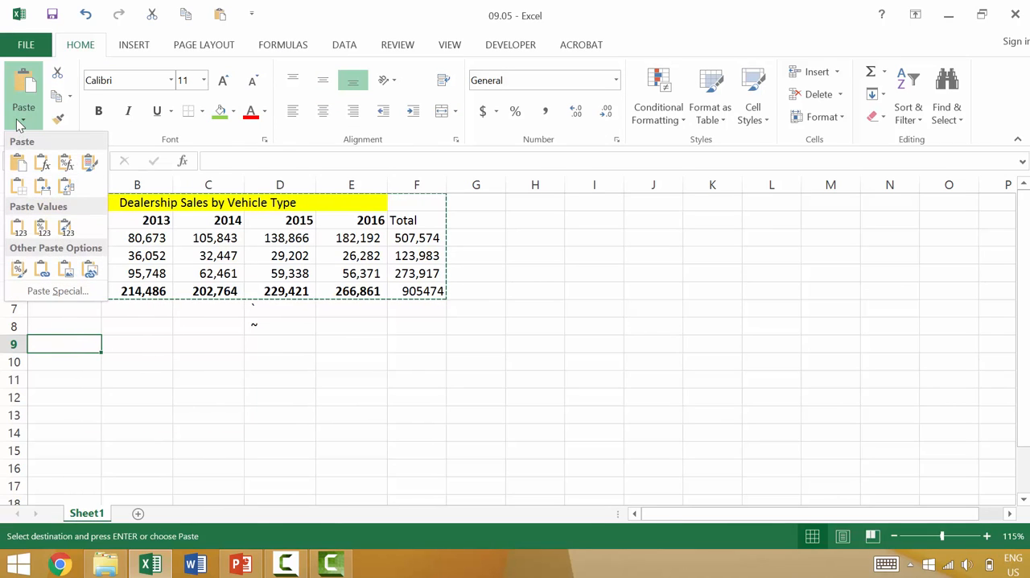
pyautogui.click(48, 291)
pyautogui.press('Escape')
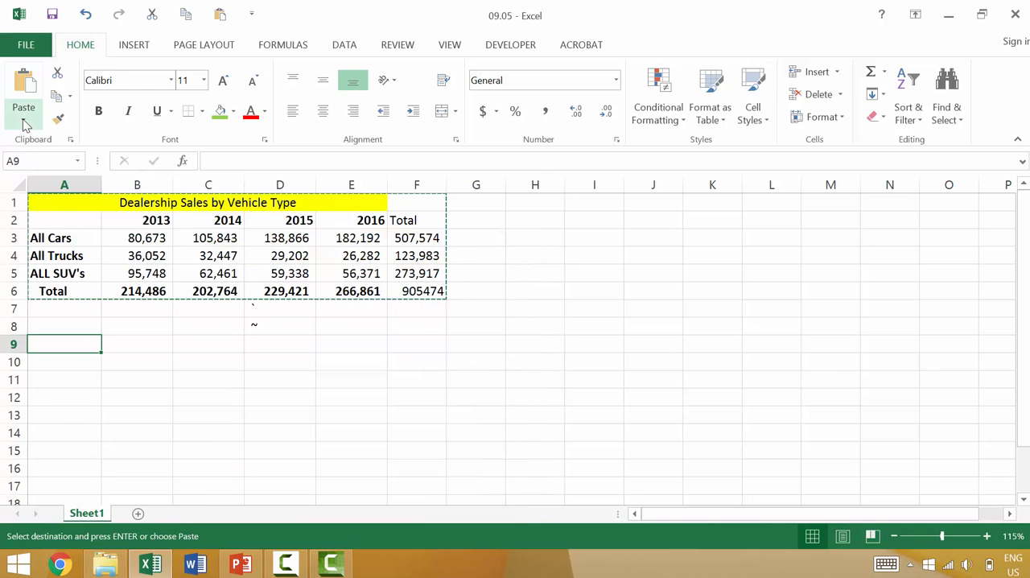
pyautogui.click(24, 122)
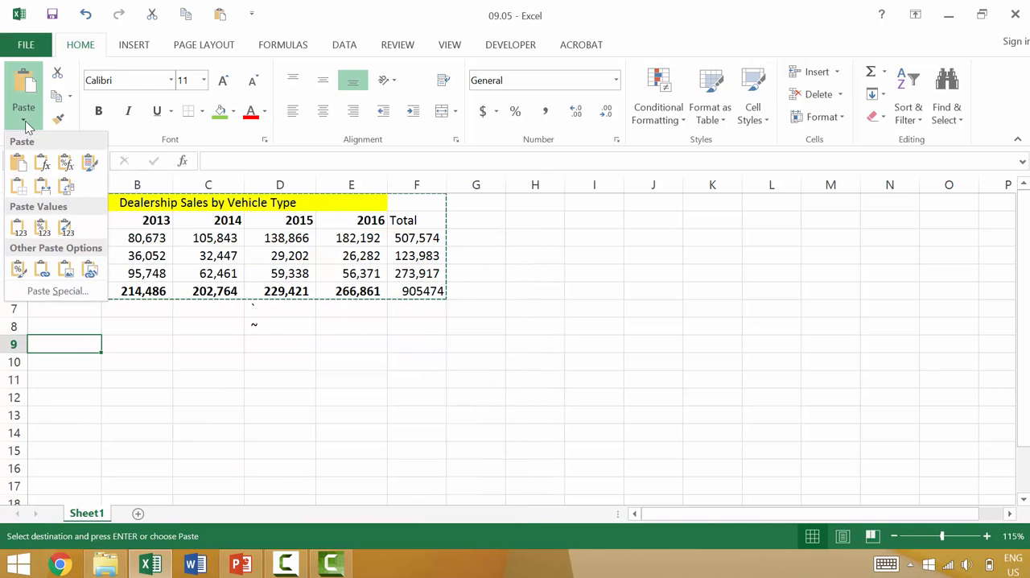
pyautogui.click(35, 295)
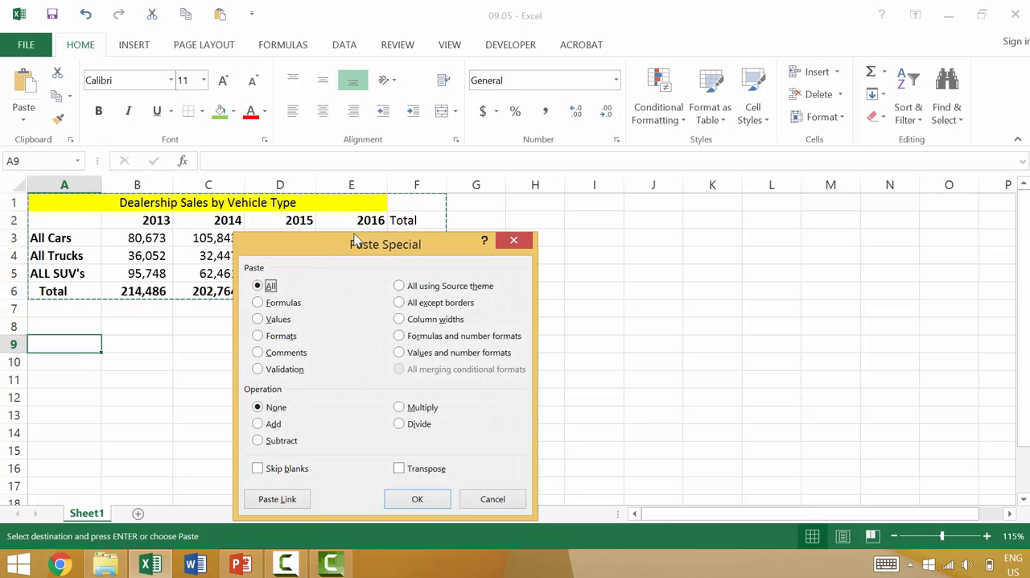
pyautogui.moveTo(354, 239); pyautogui.dragTo(724, 201)
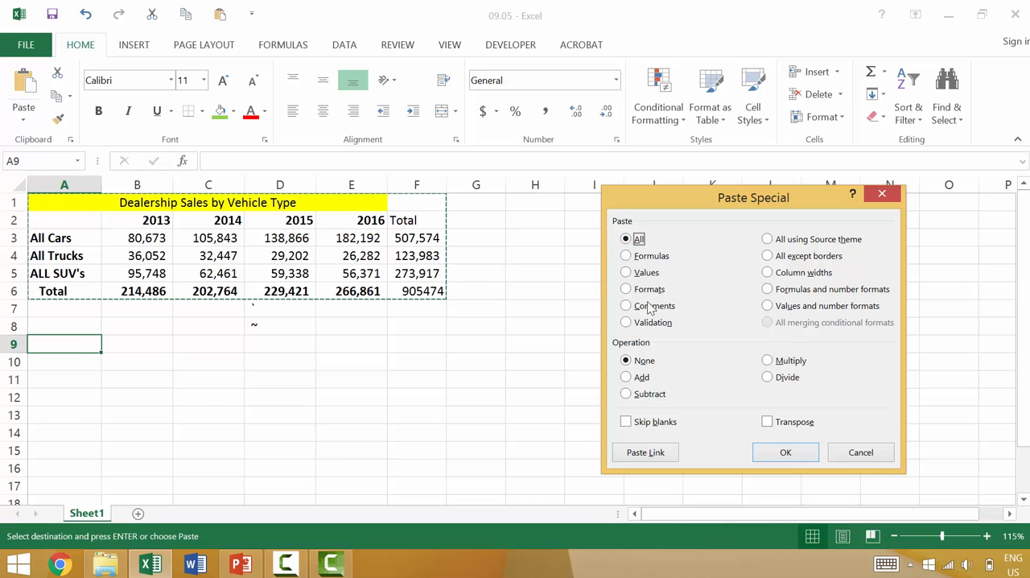
pyautogui.click(787, 452)
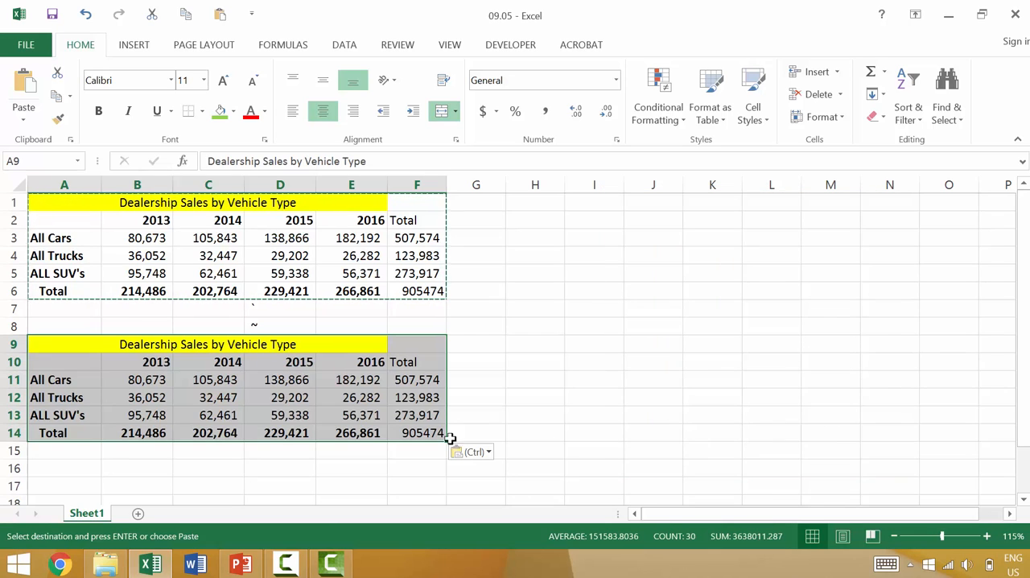
# Step: Check the formula in F14, then display the sheet's formulas to review the pasted table and return to values
pyautogui.click(436, 433)
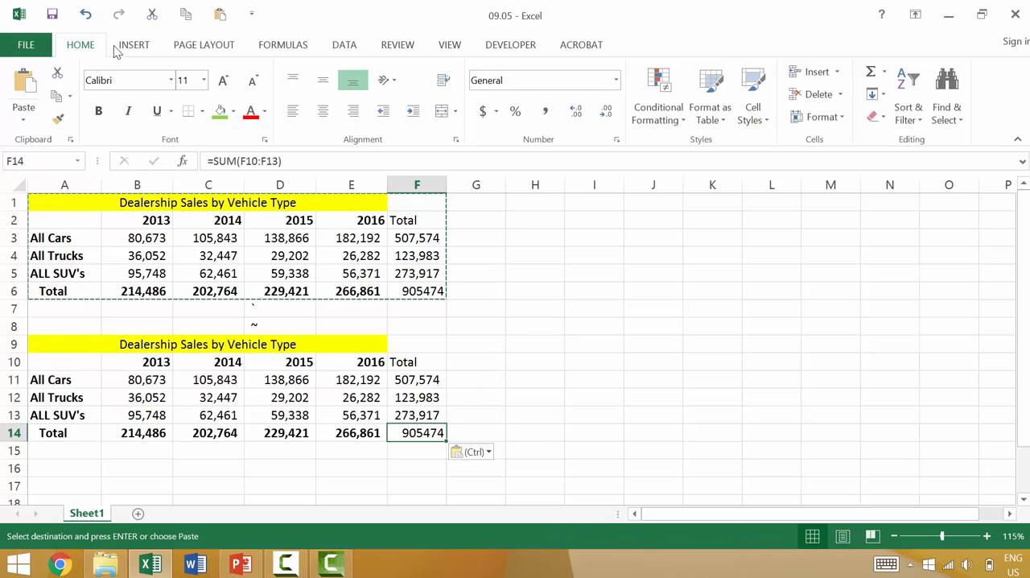
pyautogui.click(283, 44)
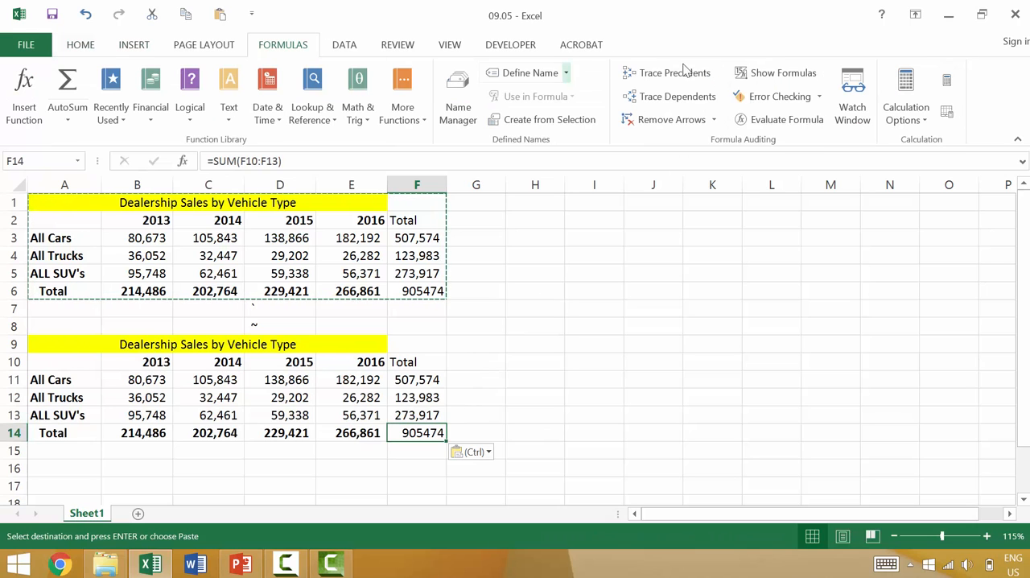
pyautogui.click(772, 72)
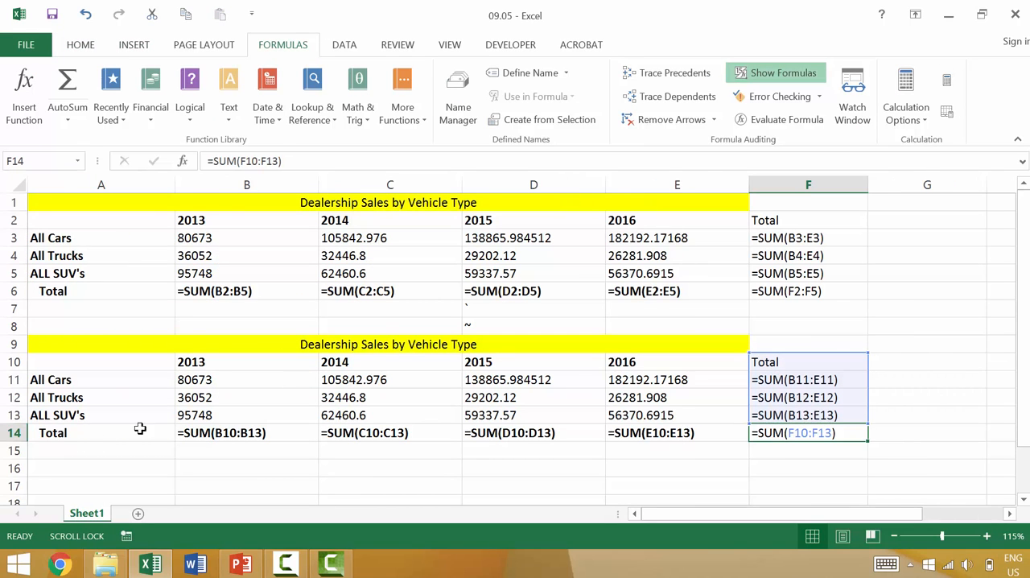
pyautogui.click(790, 75)
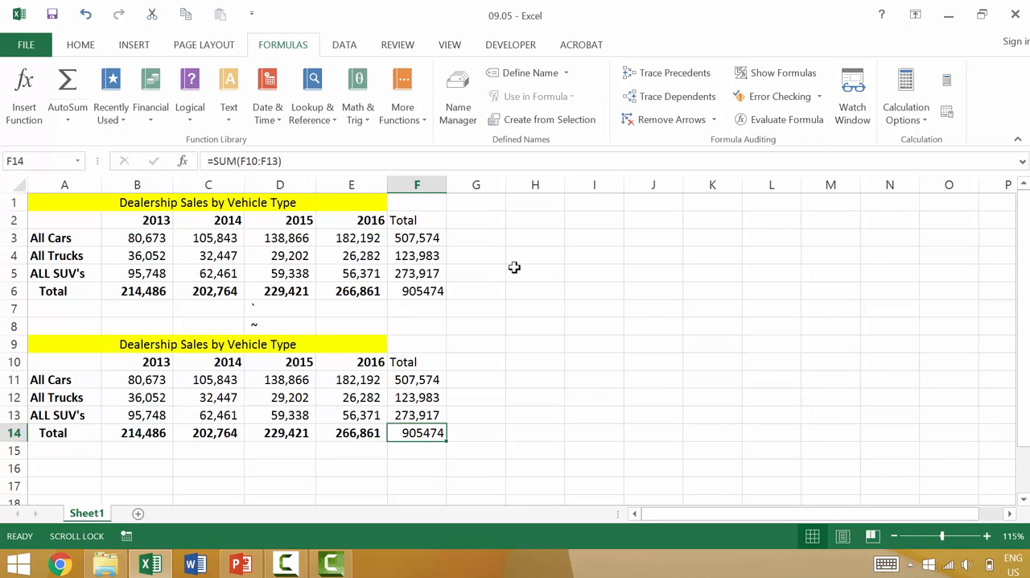
pyautogui.click(542, 270)
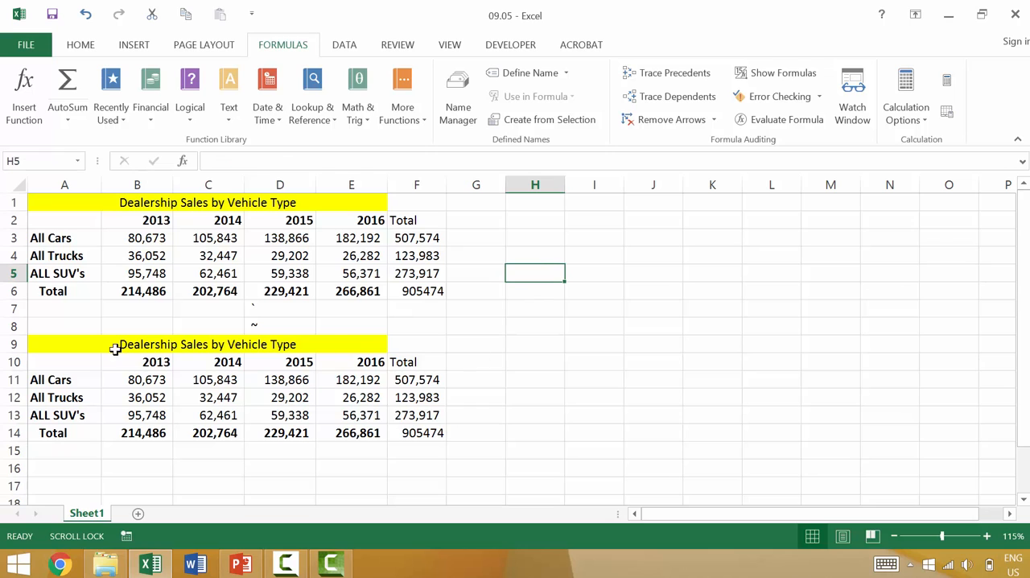
# Step: Copy the table A1:F6 again and paste only its formulas at H9 using Paste Special
pyautogui.click(78, 347)
pyautogui.click(60, 204)
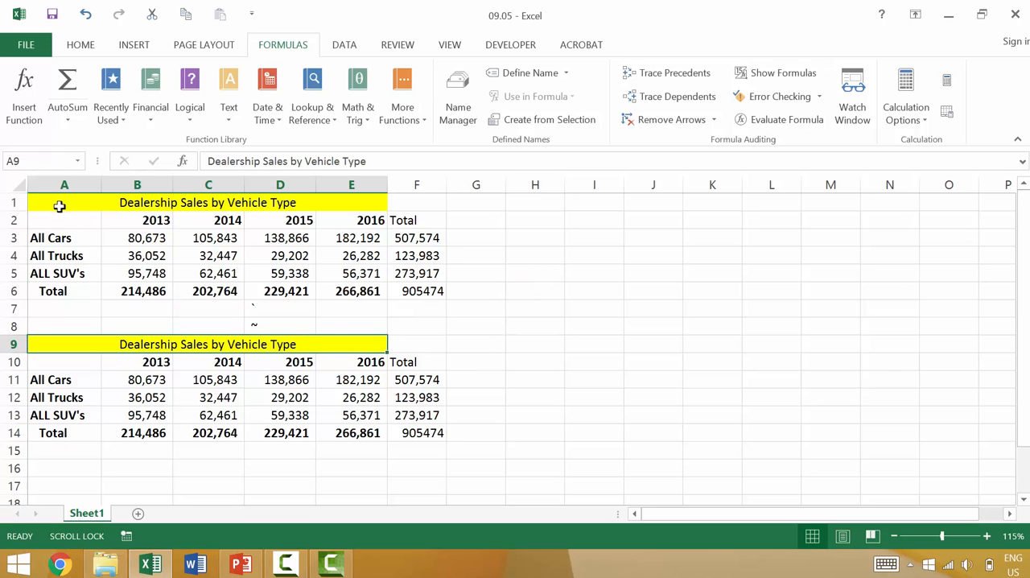
pyautogui.keyDown('shift'); pyautogui.click(426, 289); pyautogui.keyUp('shift')
pyautogui.hotkey('ctrl', 'c')
pyautogui.click(535, 344)
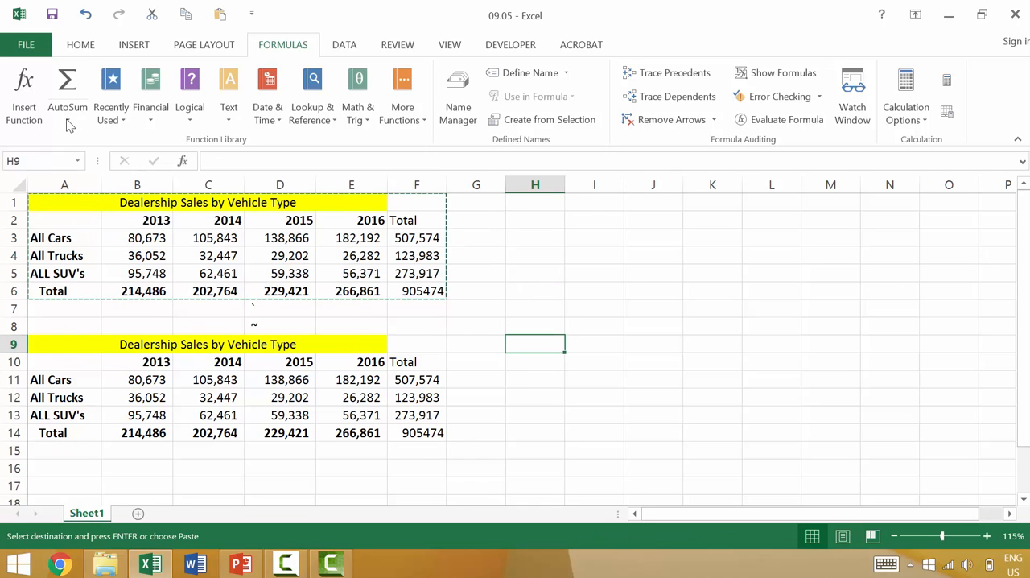
pyautogui.click(80, 46)
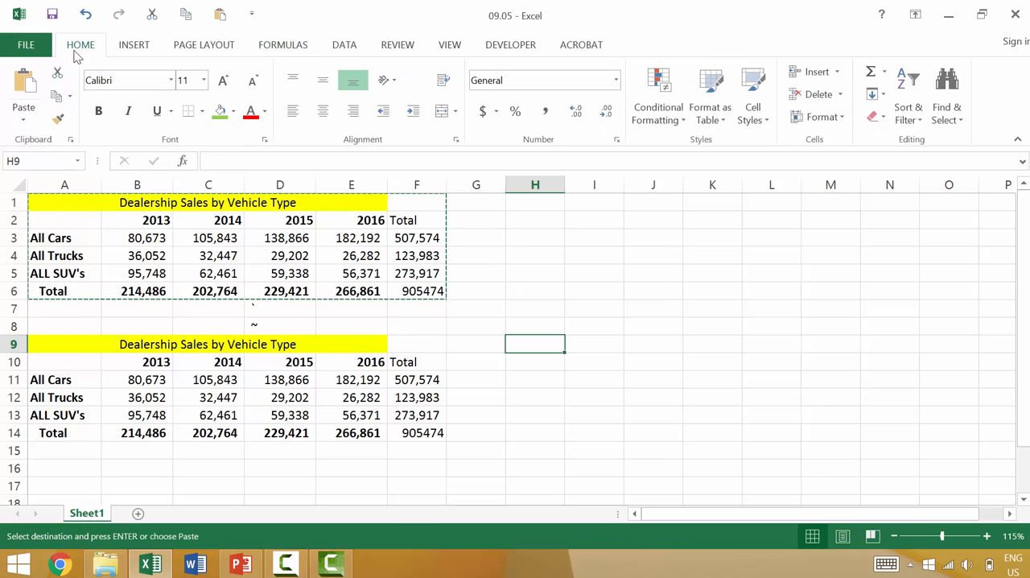
pyautogui.click(24, 117)
pyautogui.click(44, 295)
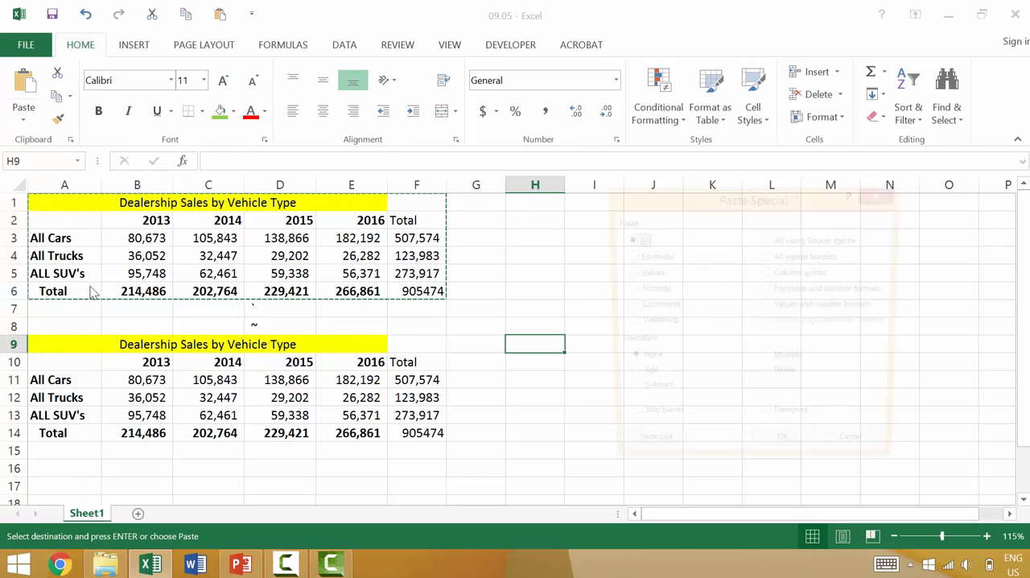
pyautogui.click(653, 258)
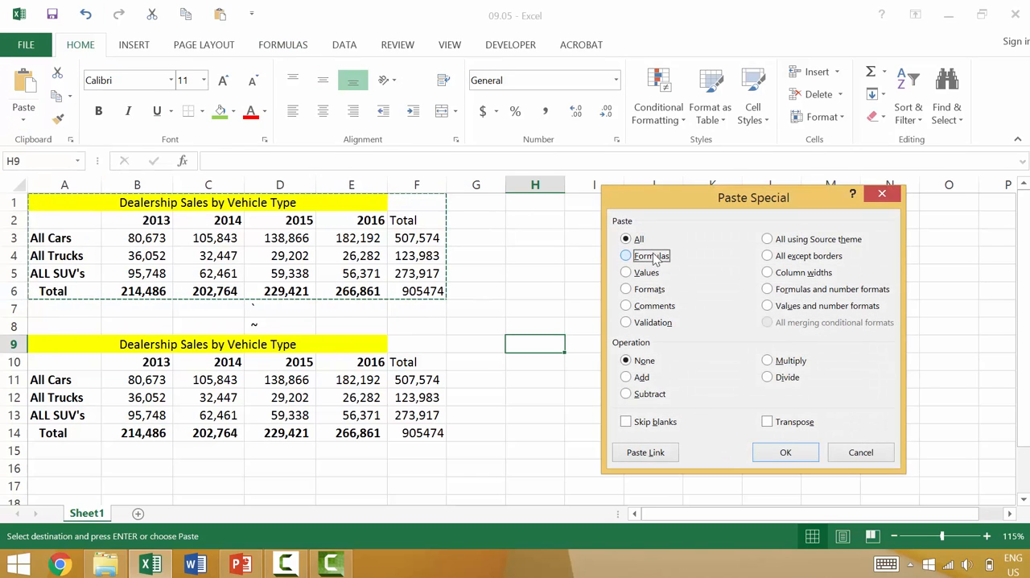
pyautogui.click(785, 451)
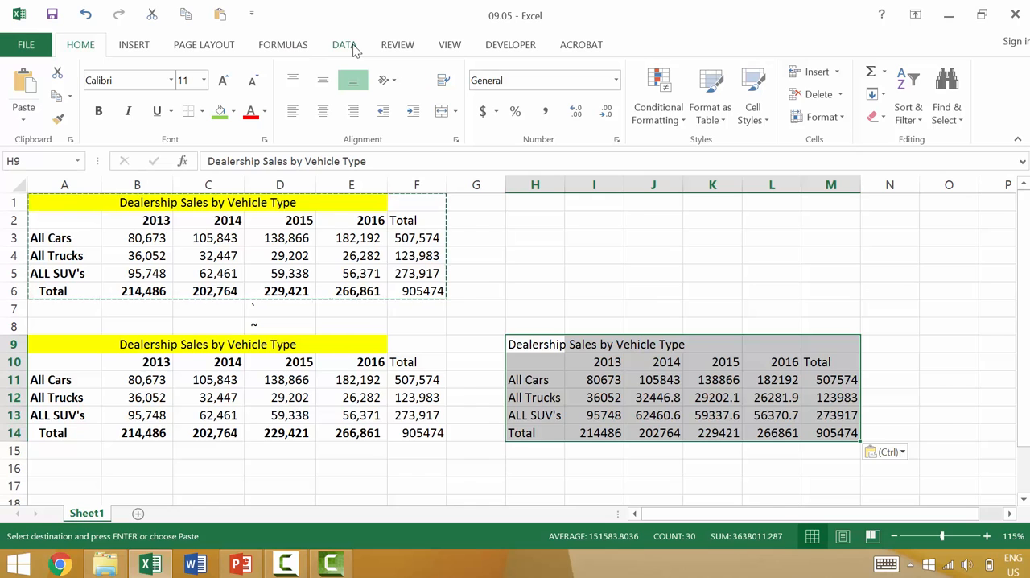
# Step: Show the sheet's formulas and examine the pasted table in H9:M14
pyautogui.hotkey('ctrl', '`')
pyautogui.keyDown('ctrl'); pyautogui.scroll(-2, 612, 247); pyautogui.keyUp('ctrl')
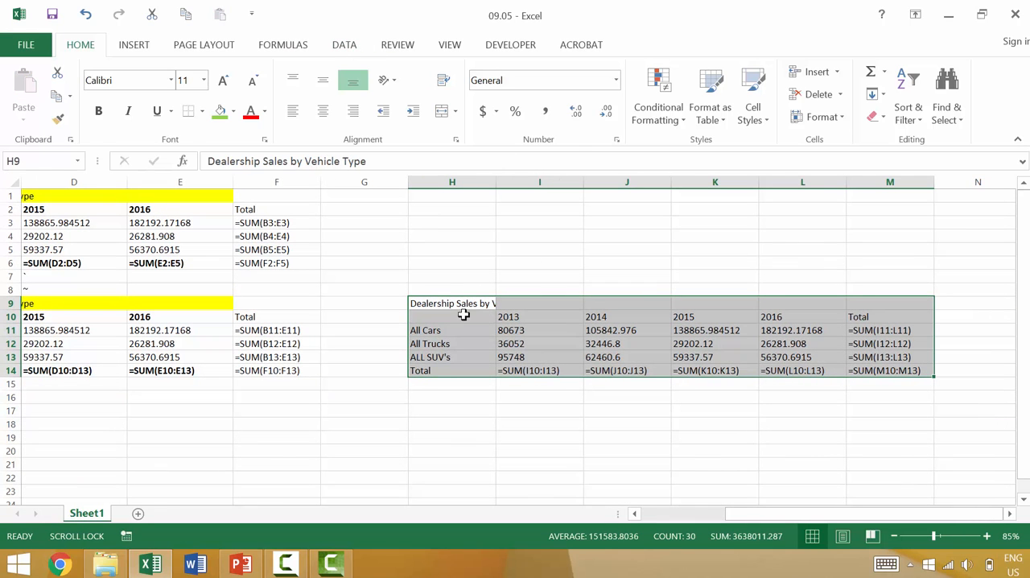
pyautogui.moveTo(728, 520); pyautogui.dragTo(762, 521)
# Step: Move the formulas-only table from H9:M14 to A17, below the other two tables
pyautogui.hotkey('ctrl', 'c')
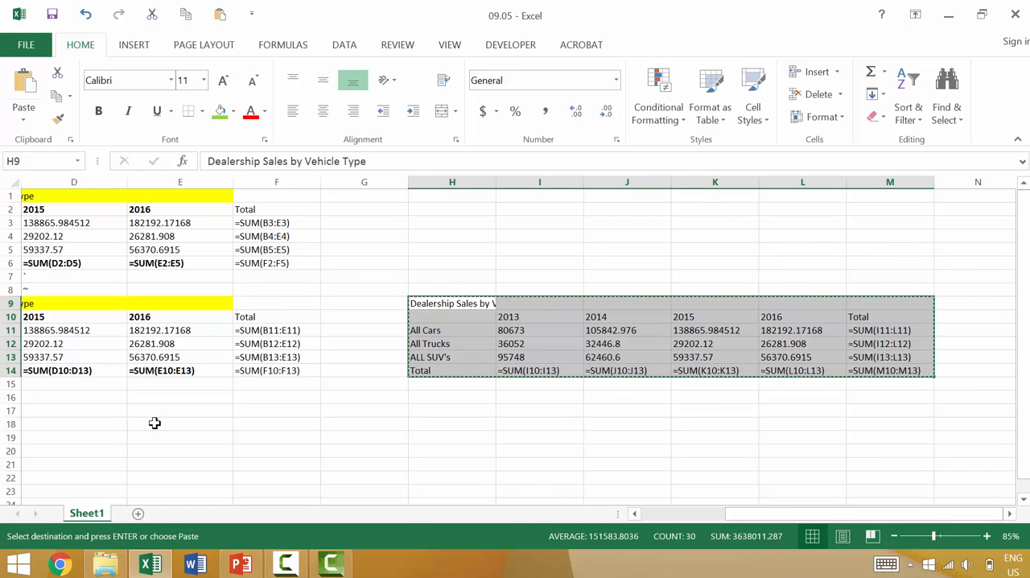
pyautogui.click(296, 410)
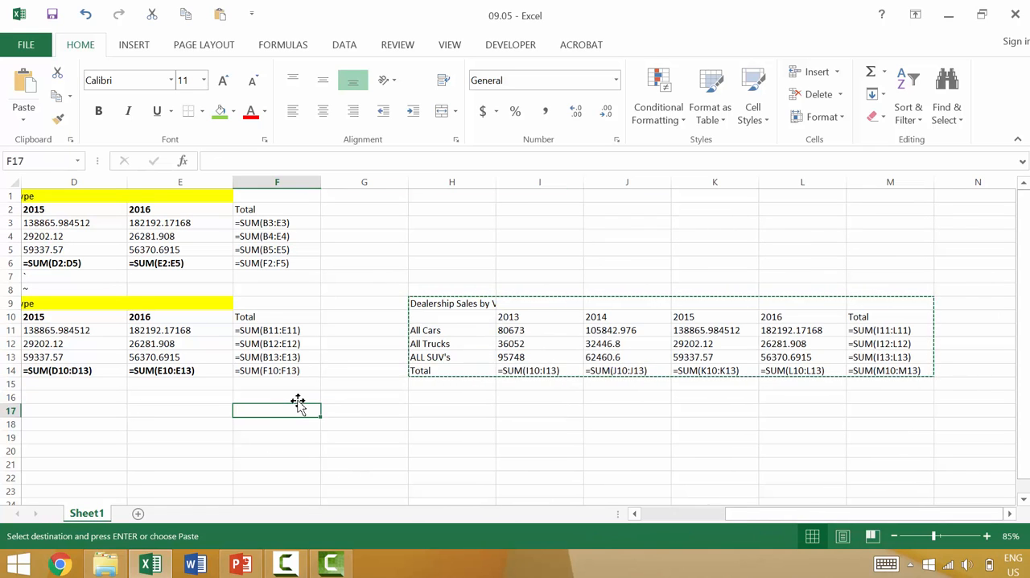
pyautogui.hotkey('ctrl', 'Home')
pyautogui.scroll(-1, 298, 402)
pyautogui.scroll(-1, 297, 402)
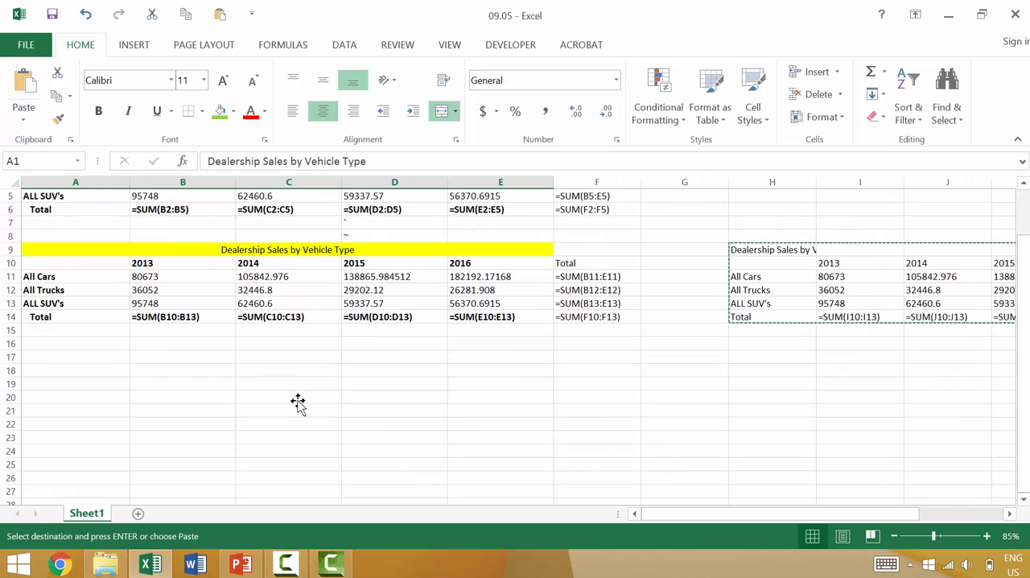
pyautogui.click(53, 361)
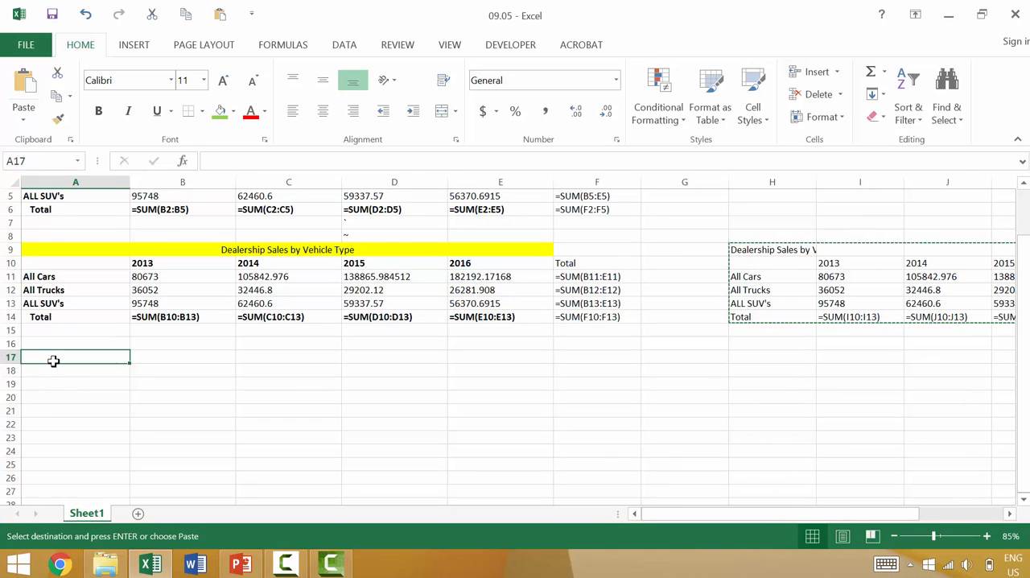
pyautogui.press('Return')
pyautogui.scroll(2, 95, 369)
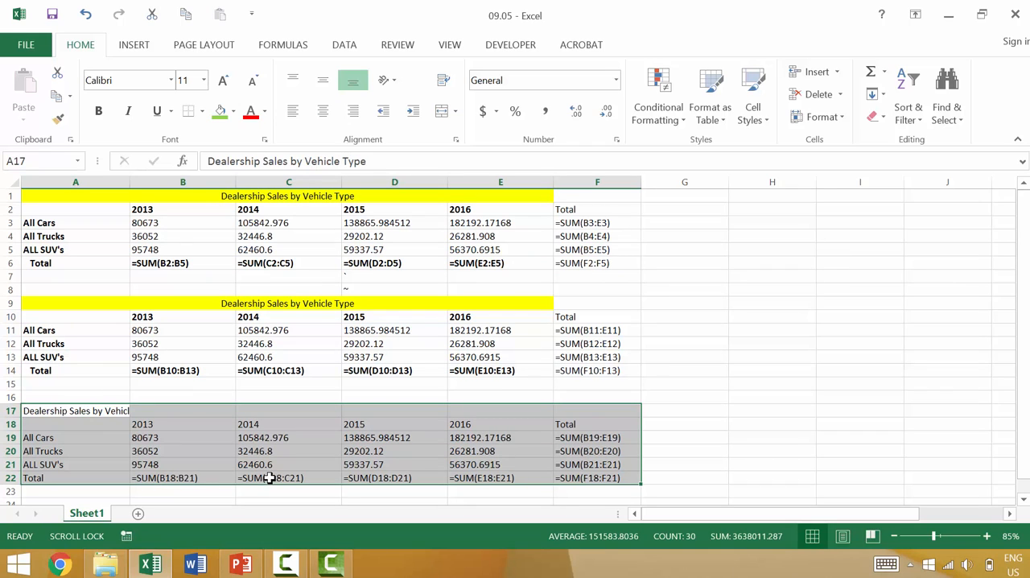
# Step: Return the sheet to showing values and autofit the width of column F
pyautogui.click(723, 434)
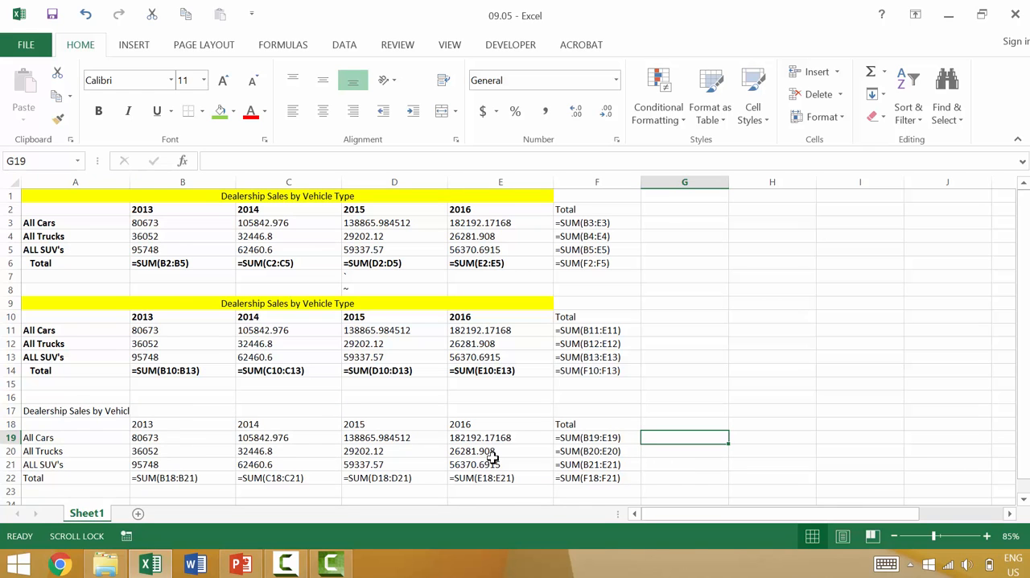
pyautogui.hotkey('ctrl', '`')
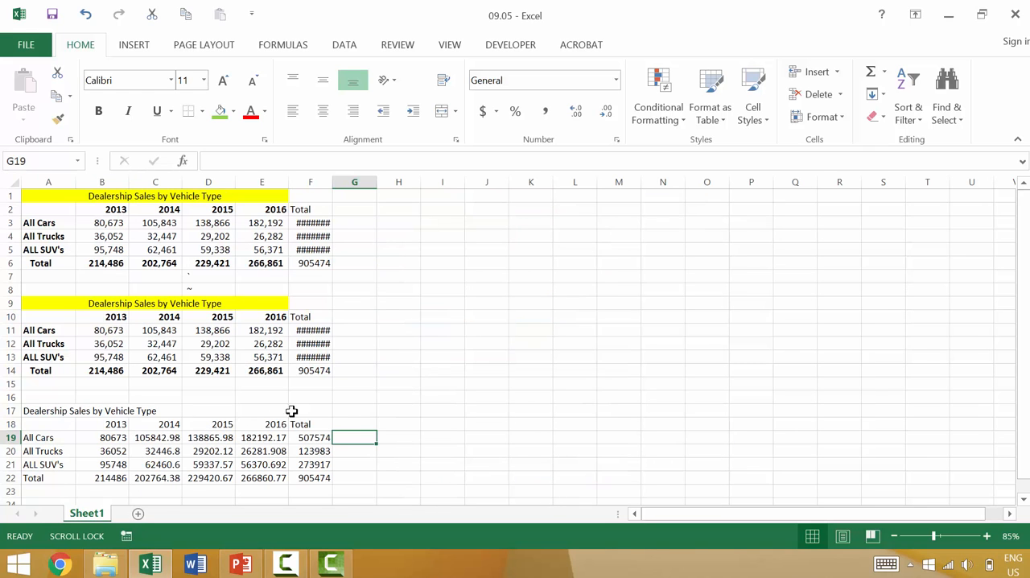
pyautogui.keyDown('ctrl'); pyautogui.scroll(2, 287, 267); pyautogui.keyUp('ctrl')
pyautogui.hotkey('ctrl', 'Home')
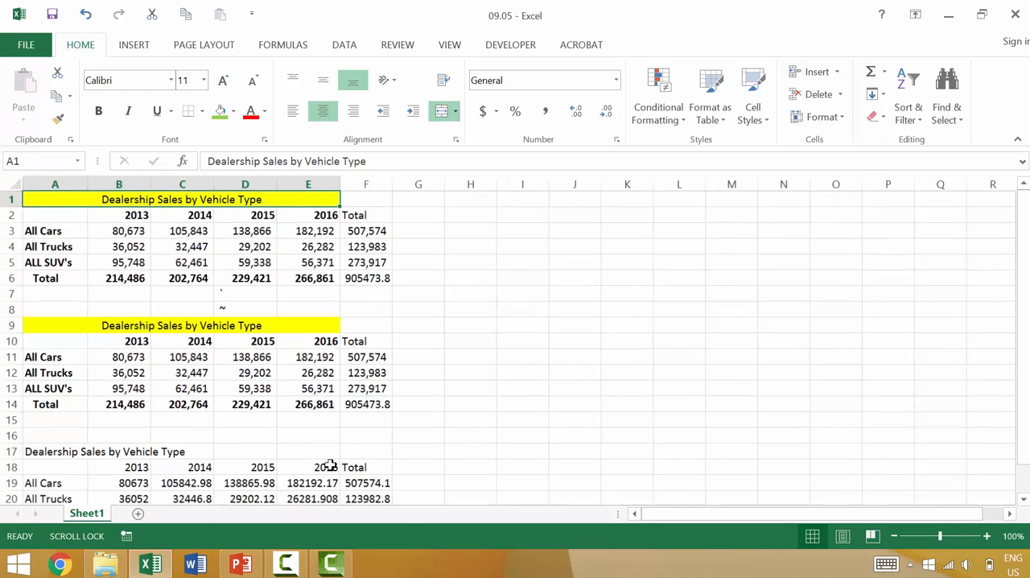
pyautogui.keyDown('ctrl'); pyautogui.scroll(-2, 324, 460); pyautogui.keyUp('ctrl')
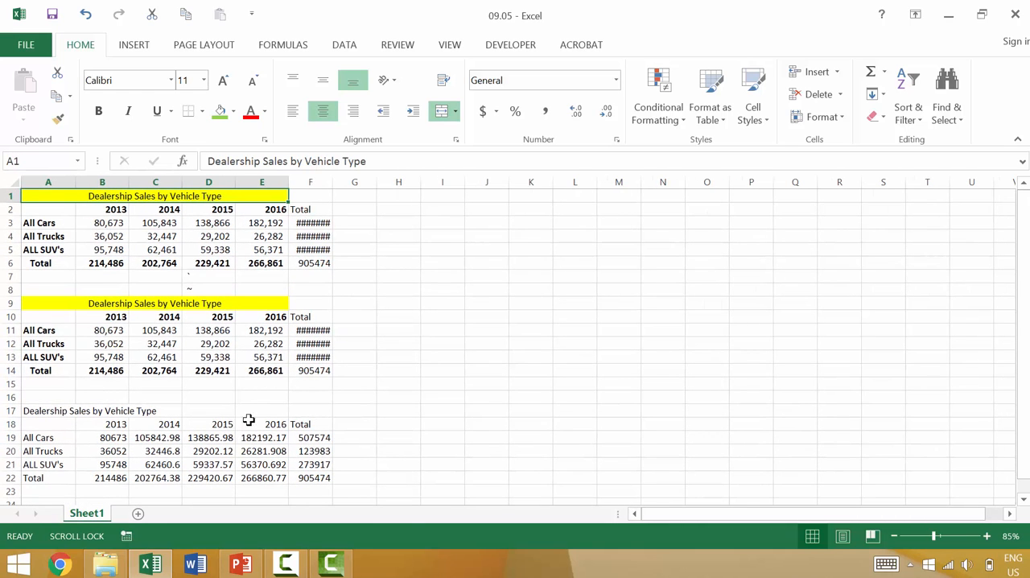
pyautogui.doubleClick(333, 186)
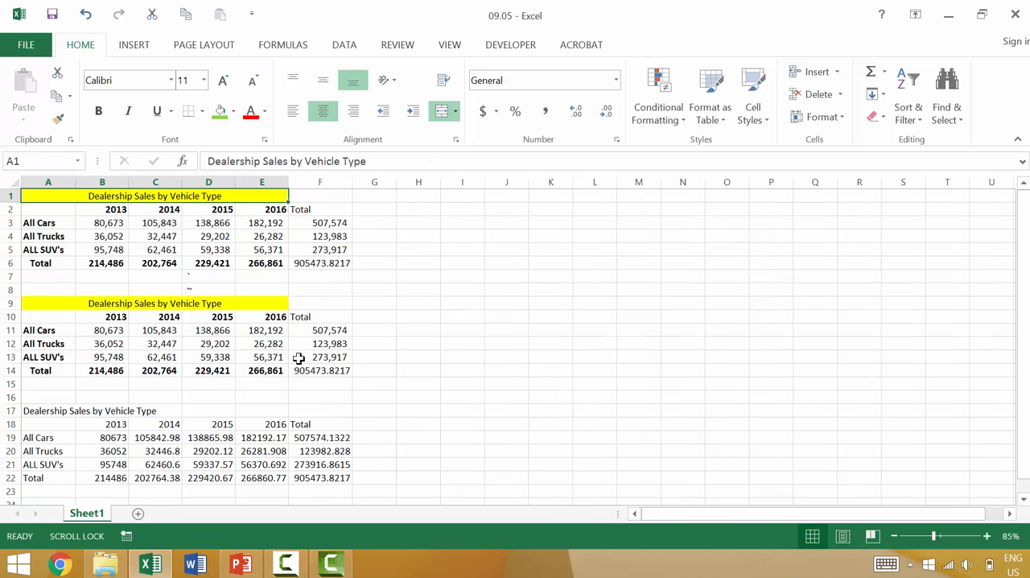
# Step: Compare the Total rows 6, 14 and 22 across the three tables and check the title cell A17
pyautogui.click(11, 364)
pyautogui.click(10, 371)
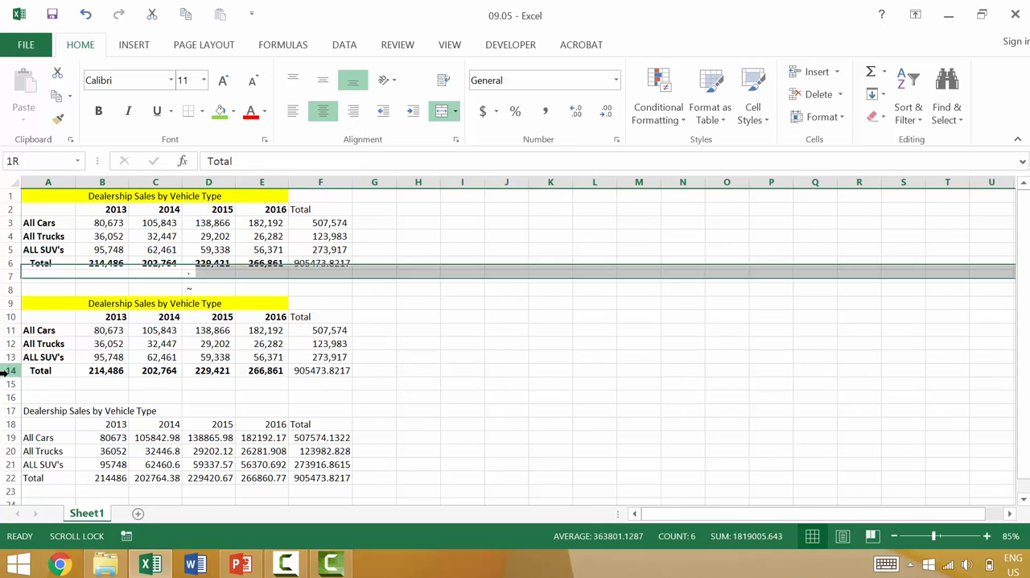
pyautogui.click(12, 263)
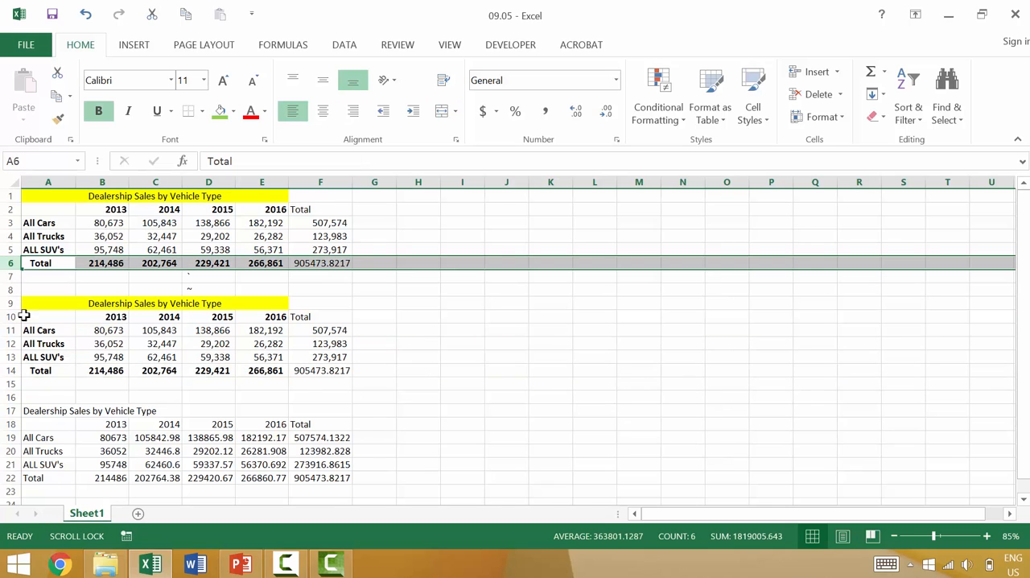
pyautogui.click(15, 367)
pyautogui.click(17, 482)
pyautogui.click(73, 411)
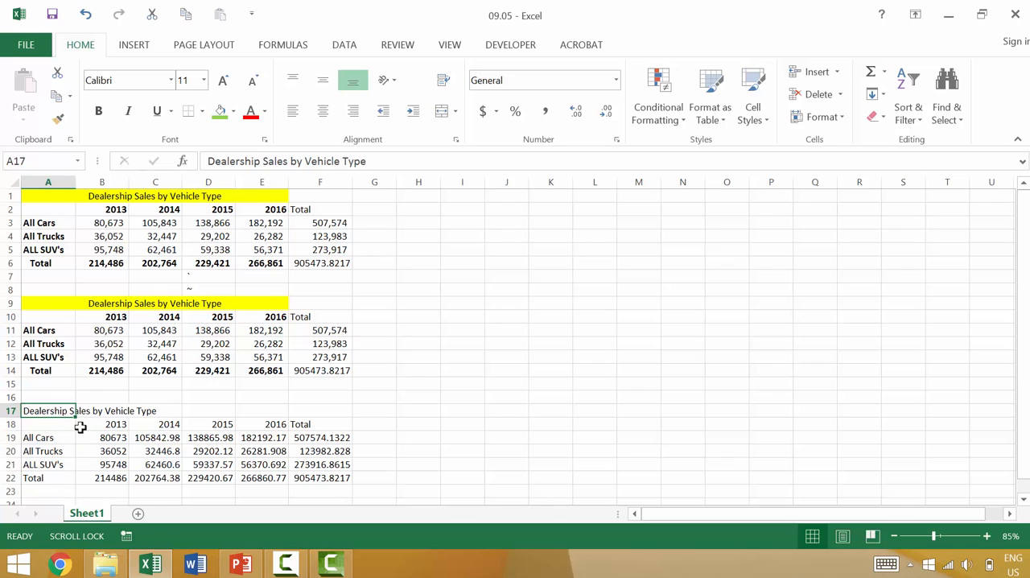
# Step: Enter the label FORMULAS in cell A16, above the formulas-only table
pyautogui.click(50, 398)
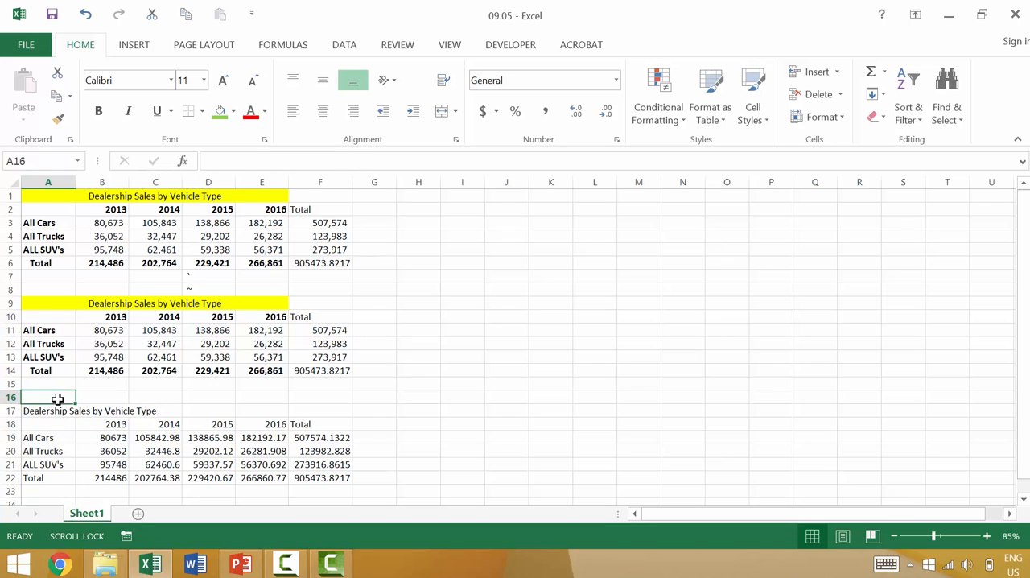
pyautogui.write('FORMU')
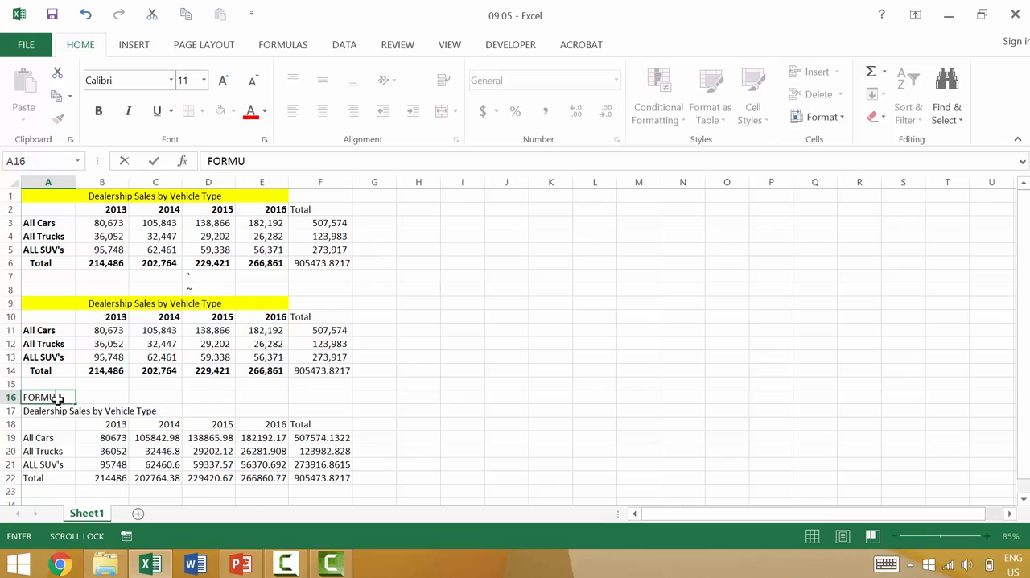
pyautogui.press('Tab')
pyautogui.press('Tab')
pyautogui.press('Tab')
pyautogui.press('Tab')
pyautogui.press('Tab')
pyautogui.press('Tab')
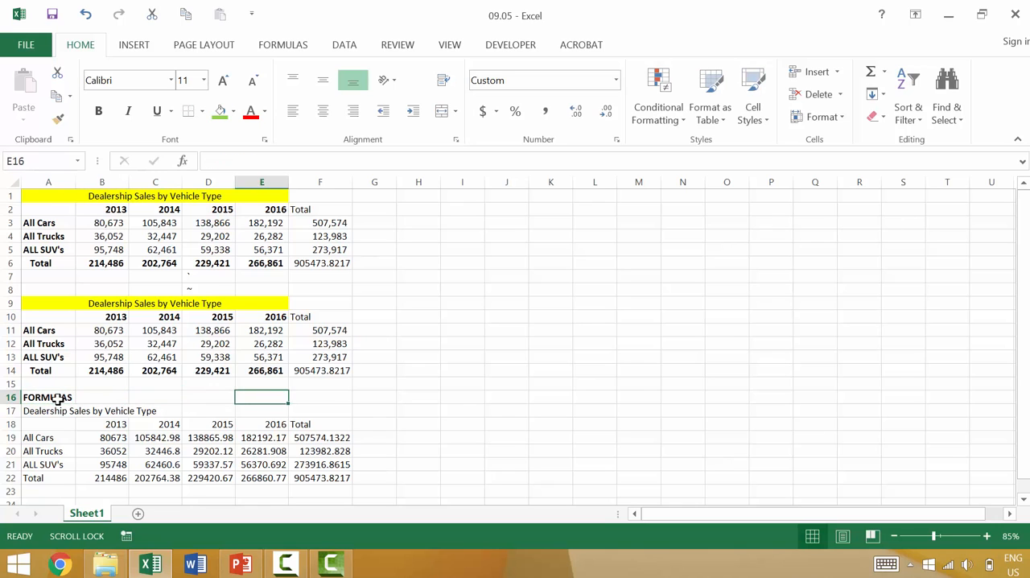
# Step: Copy the original table A1:F6 and paste only its values at H1 using Paste Special
pyautogui.click(411, 196)
pyautogui.click(31, 196)
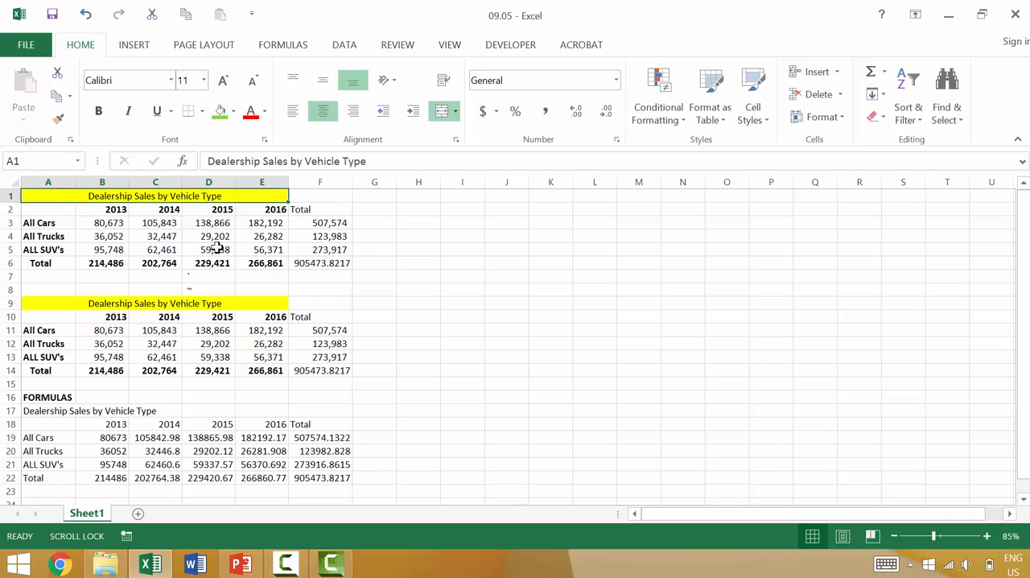
pyautogui.keyDown('shift'); pyautogui.click(325, 262); pyautogui.keyUp('shift')
pyautogui.hotkey('ctrl', 'c')
pyautogui.click(415, 195)
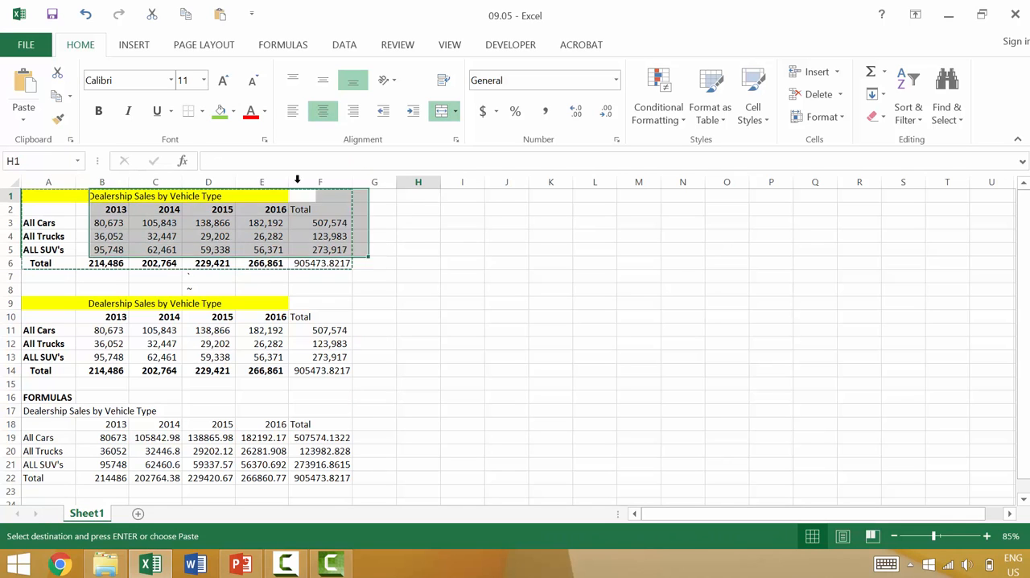
pyautogui.click(22, 120)
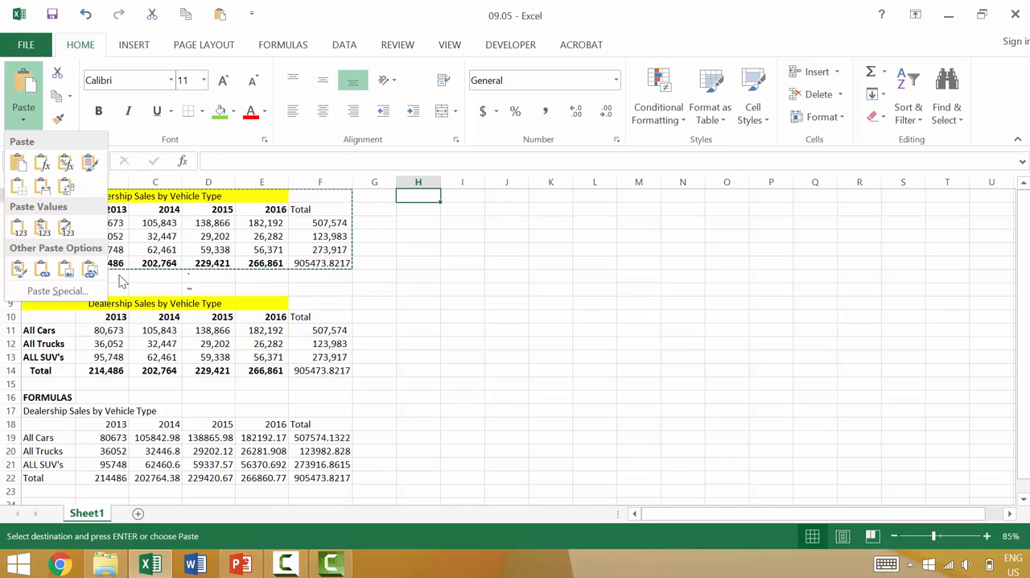
pyautogui.click(58, 290)
pyautogui.click(637, 274)
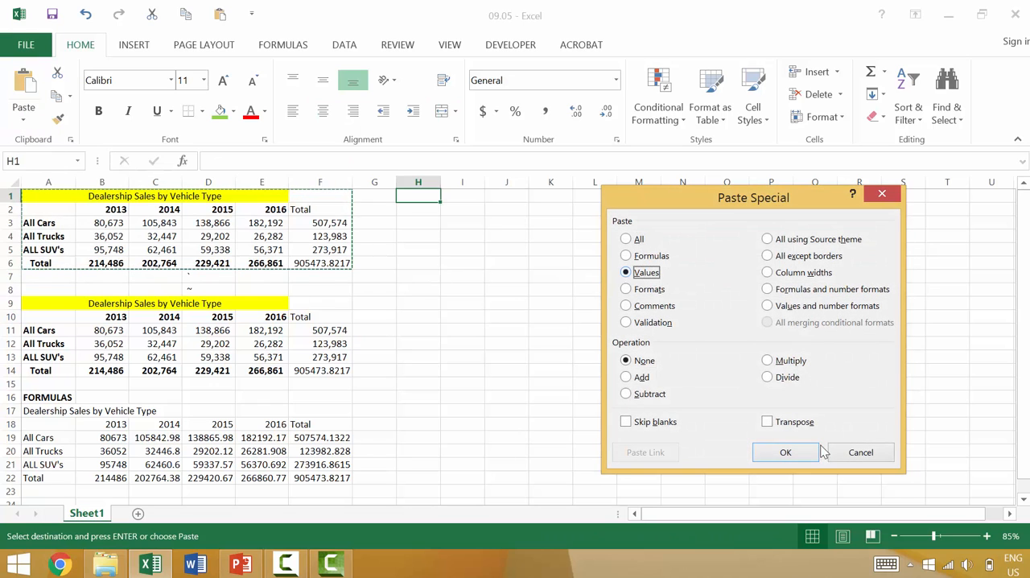
pyautogui.click(785, 452)
pyautogui.click(398, 329)
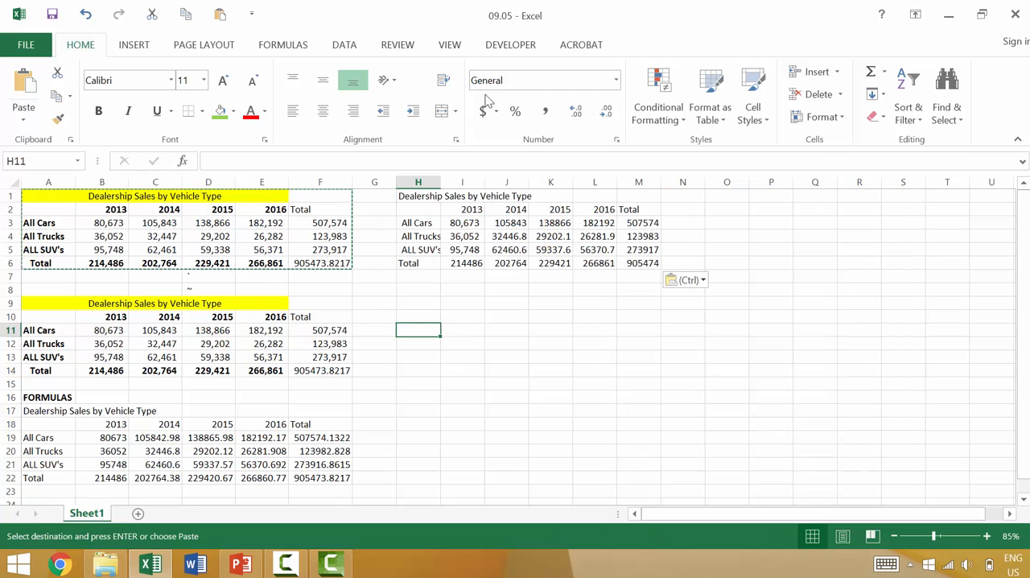
# Step: Show the sheet's formulas and compare the Total row of the values-only table with the original table's Total row
pyautogui.click(284, 45)
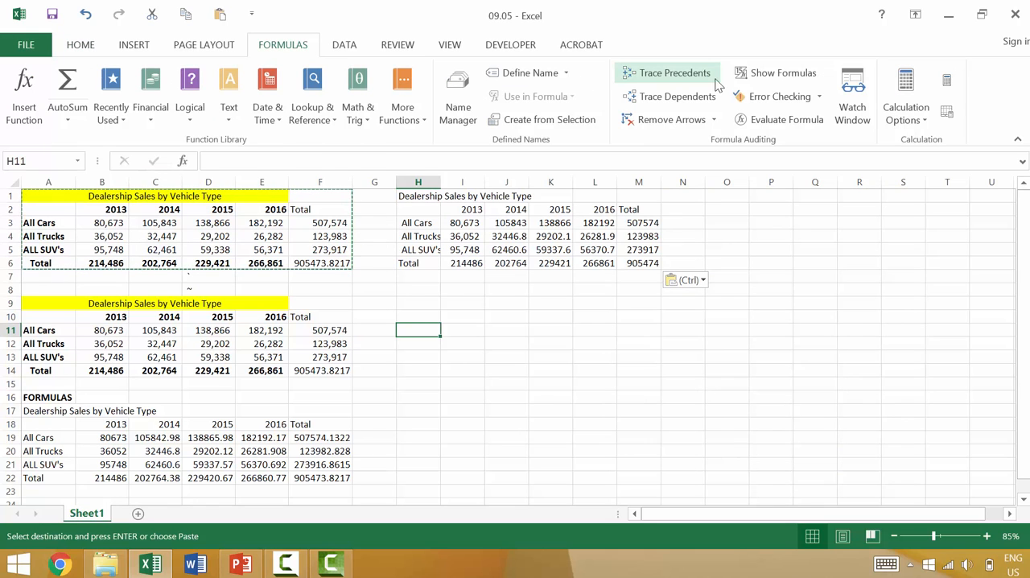
pyautogui.click(774, 73)
pyautogui.scroll(-1, 724, 194)
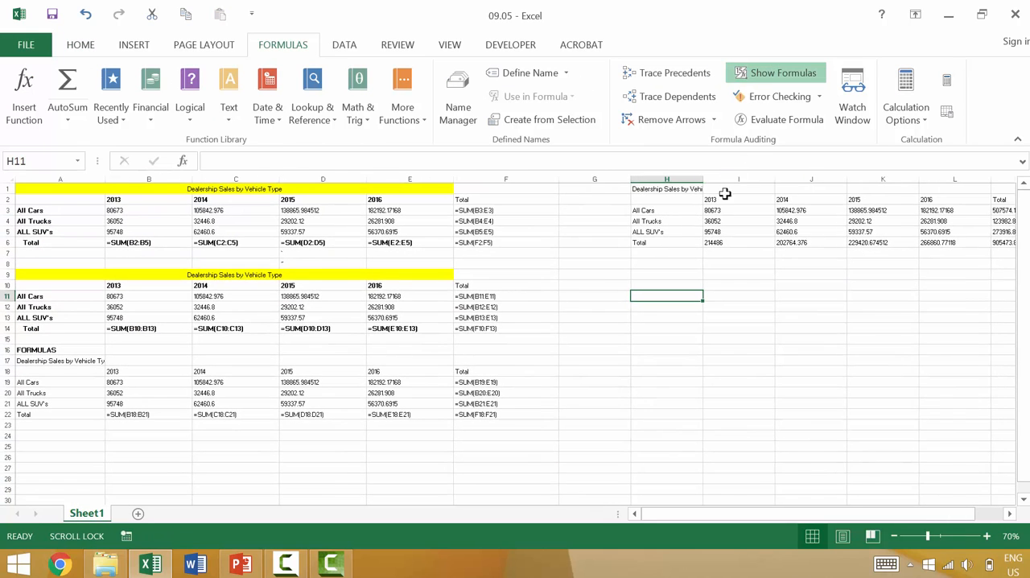
pyautogui.click(712, 243)
pyautogui.click(782, 243)
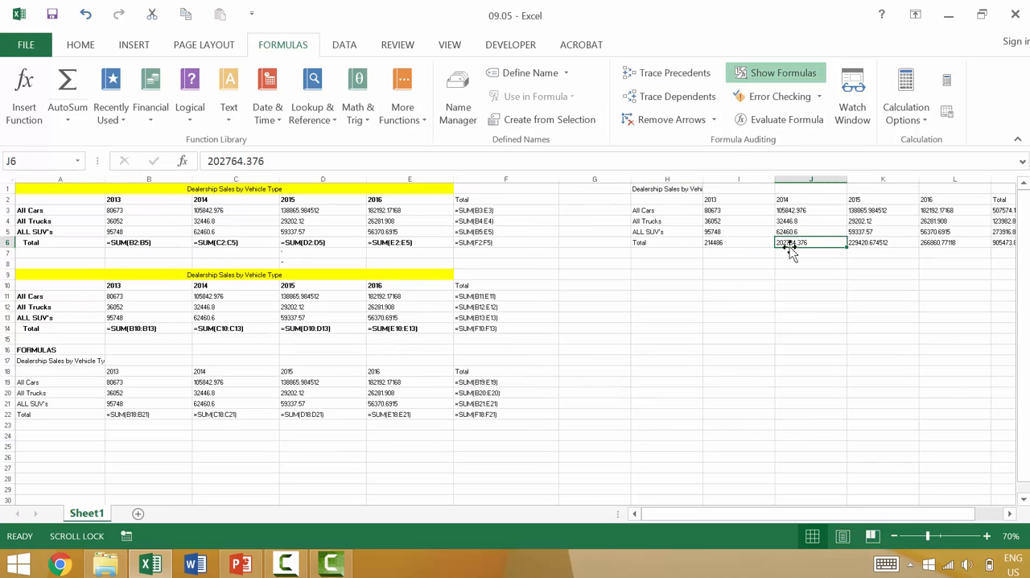
pyautogui.scroll(3, 745, 254)
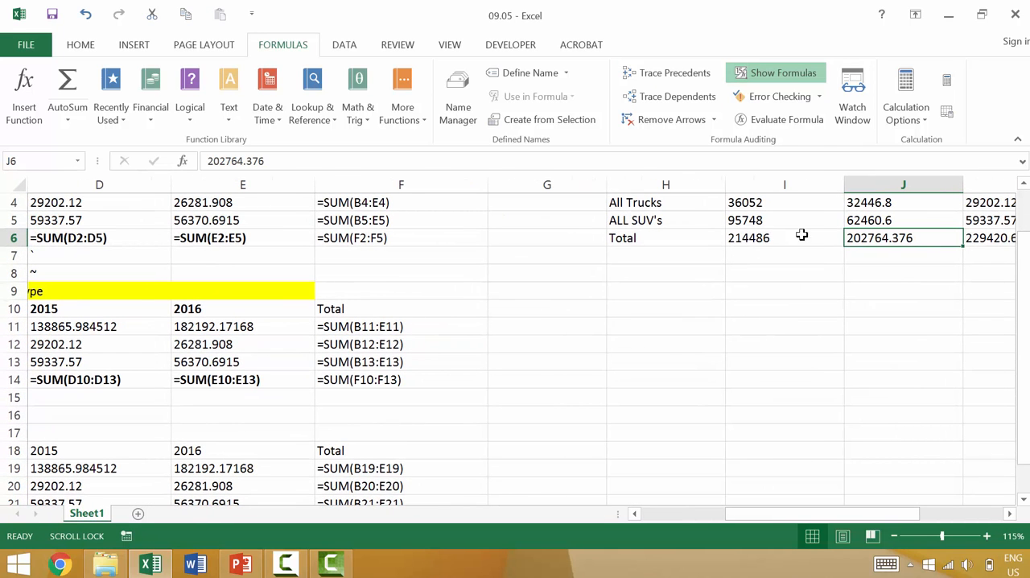
pyautogui.click(760, 238)
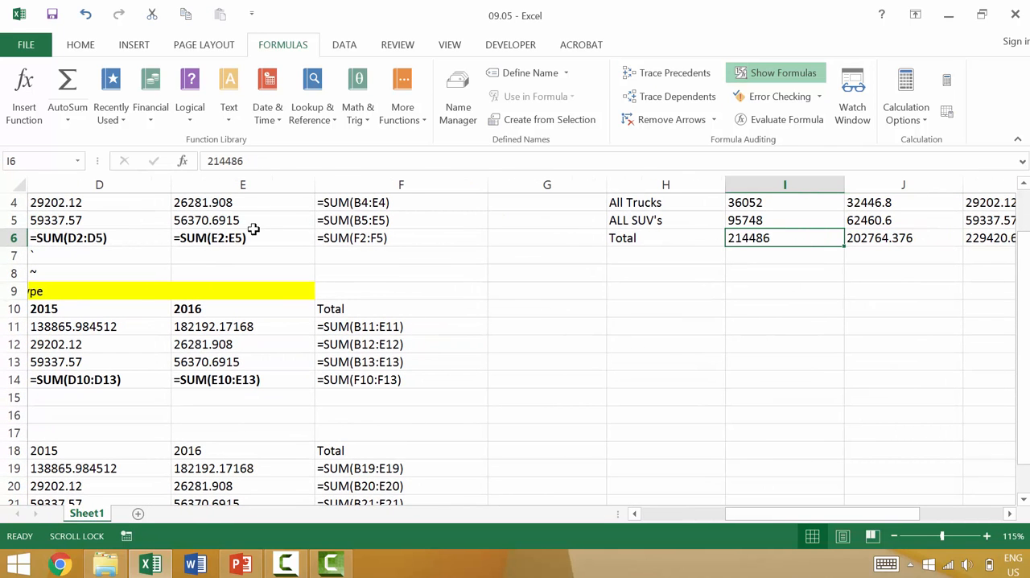
pyautogui.click(226, 234)
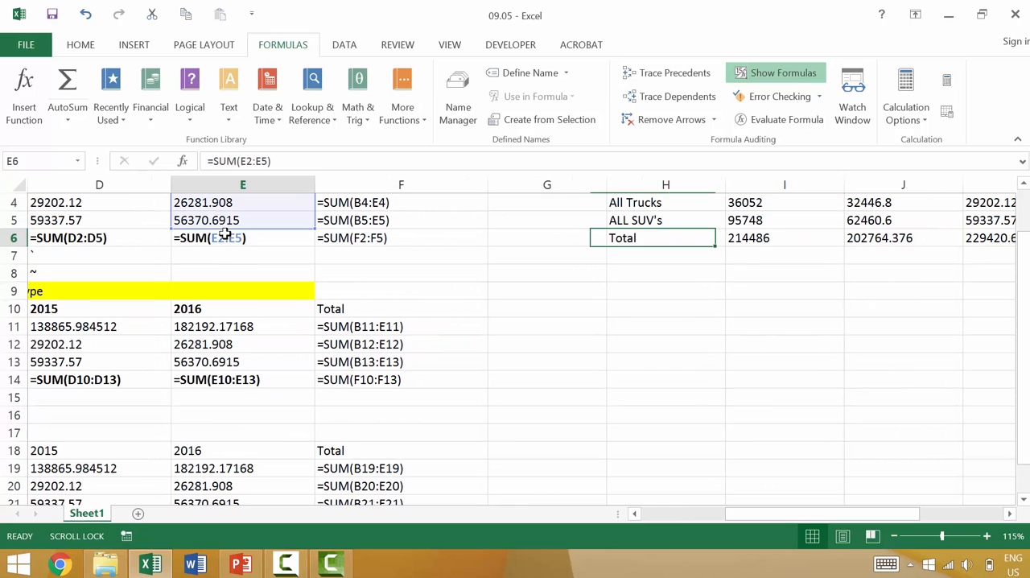
# Step: Return the sheet to showing values and inspect the contents of I6, J6 and I2 in the values-only table
pyautogui.click(770, 78)
pyautogui.scroll(-1, 368, 173)
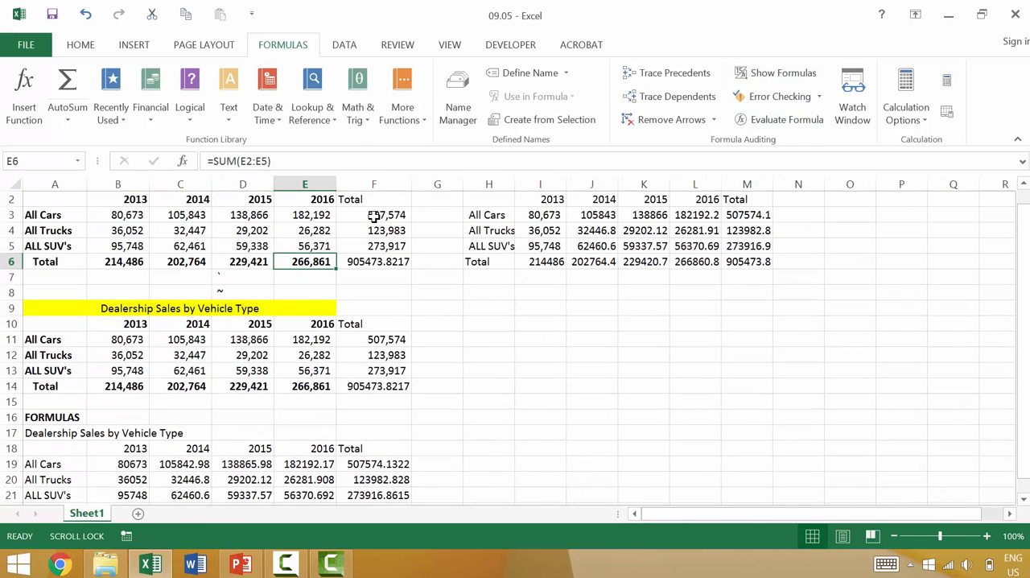
pyautogui.click(555, 259)
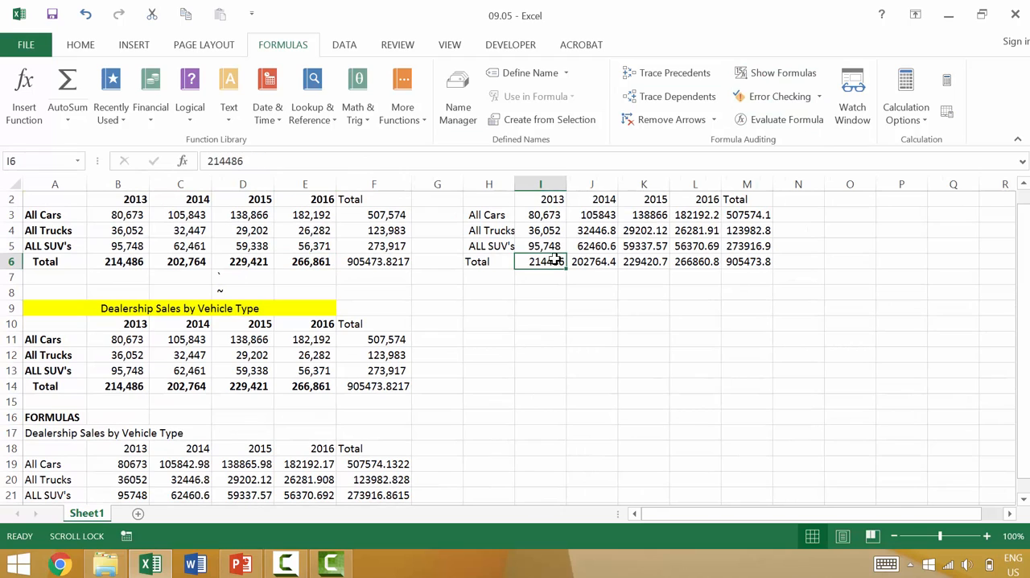
pyautogui.click(592, 259)
pyautogui.click(250, 161)
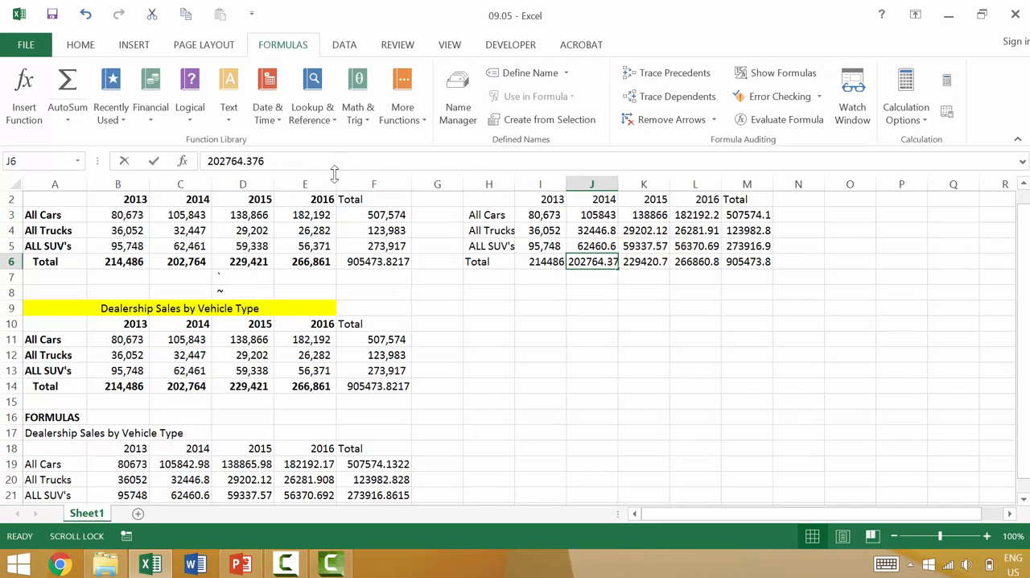
pyautogui.click(528, 199)
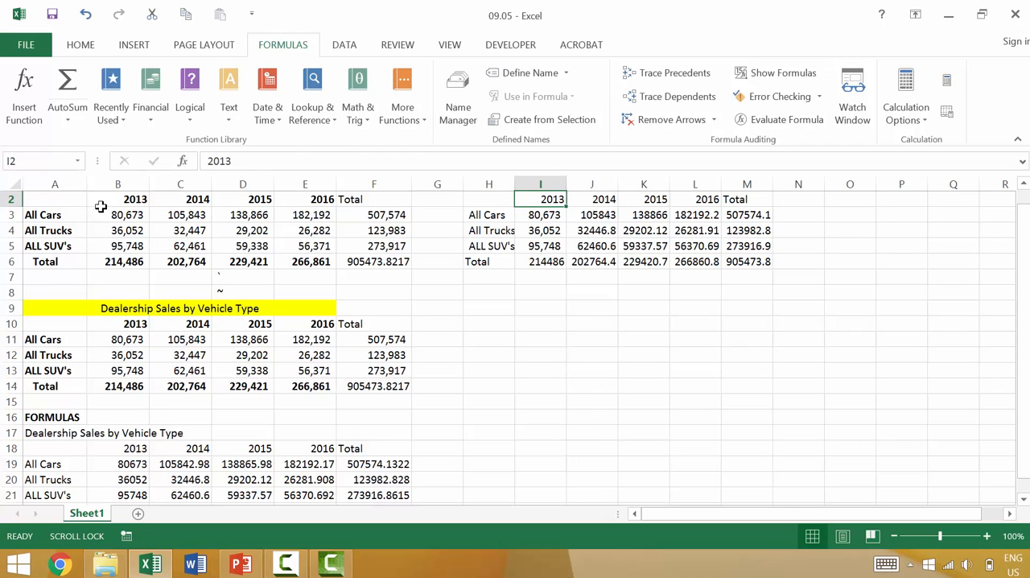
# Step: Add the prefix "VALUES: " to the title in cell H1
pyautogui.scroll(1, 205, 229)
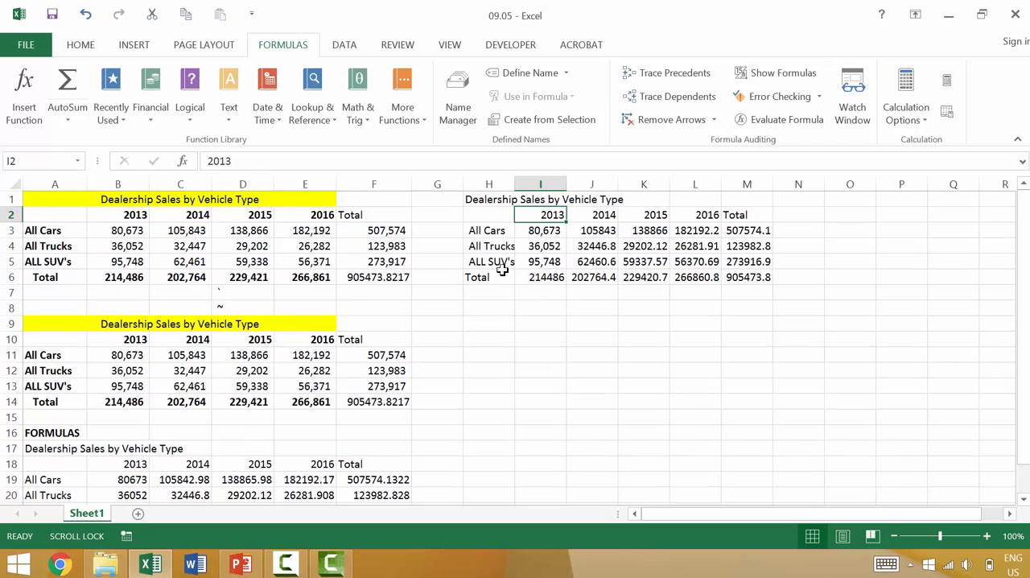
pyautogui.click(514, 201)
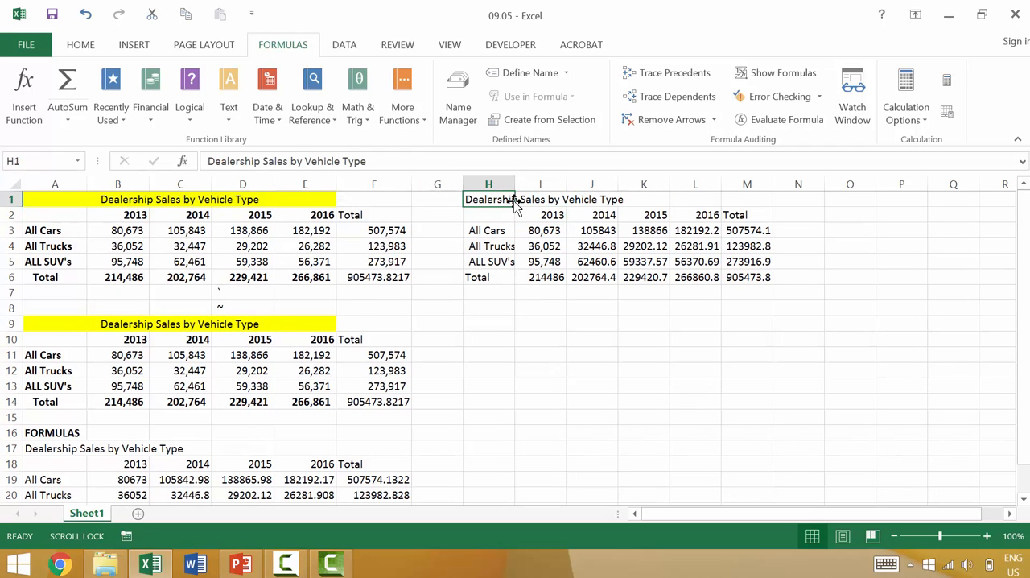
pyautogui.doubleClick(512, 201)
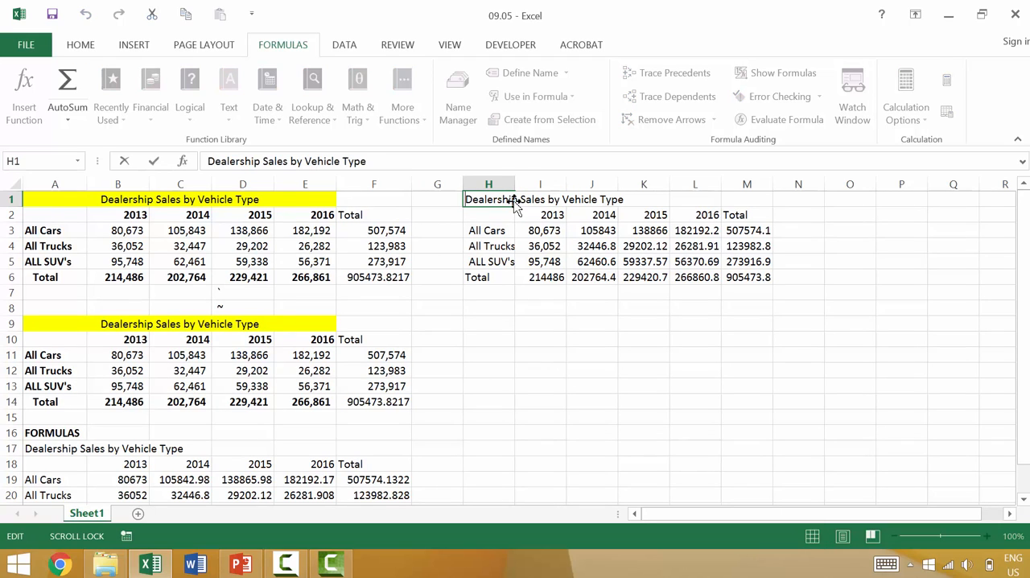
pyautogui.write('V')
pyautogui.write('ALUES:')
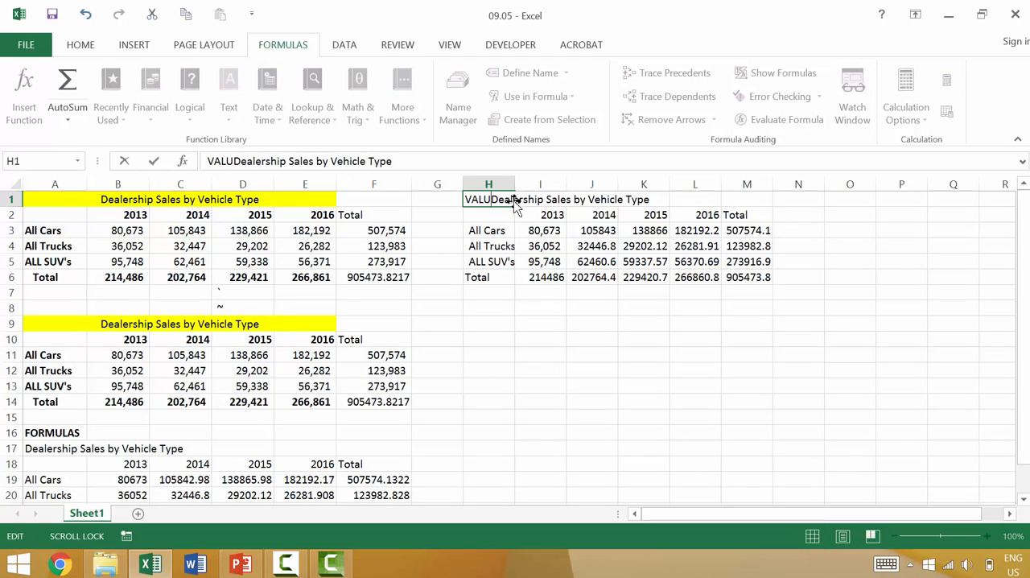
pyautogui.press('Return')
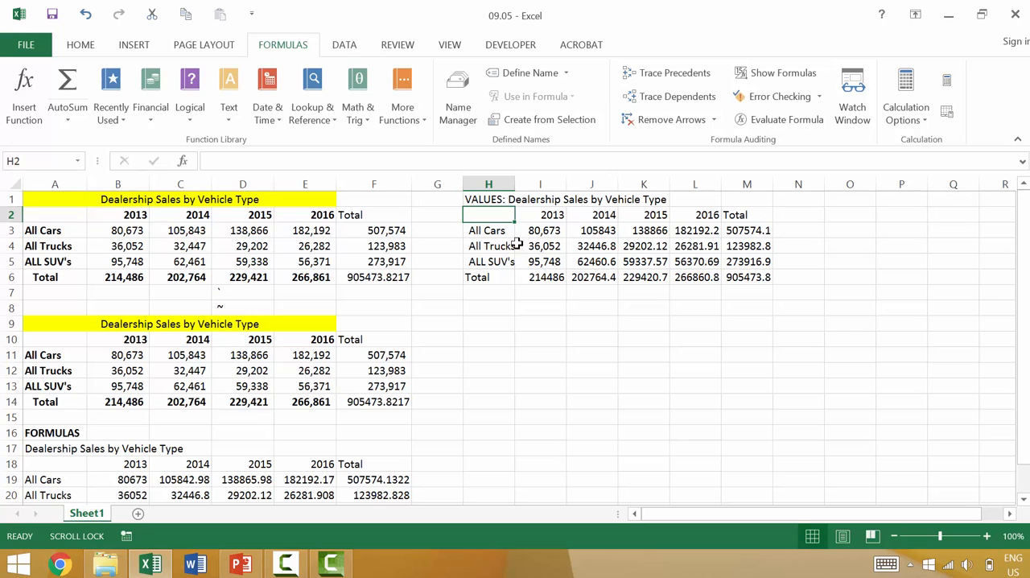
pyautogui.click(361, 279)
pyautogui.scroll(-1, 115, 211)
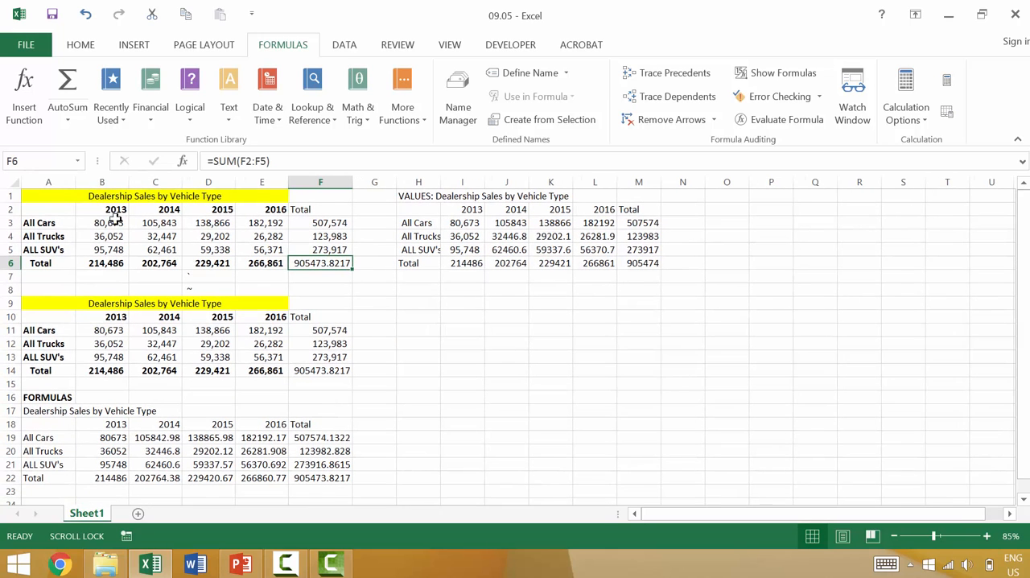
pyautogui.keyDown('ctrl'); pyautogui.click(47, 197); pyautogui.keyUp('ctrl')
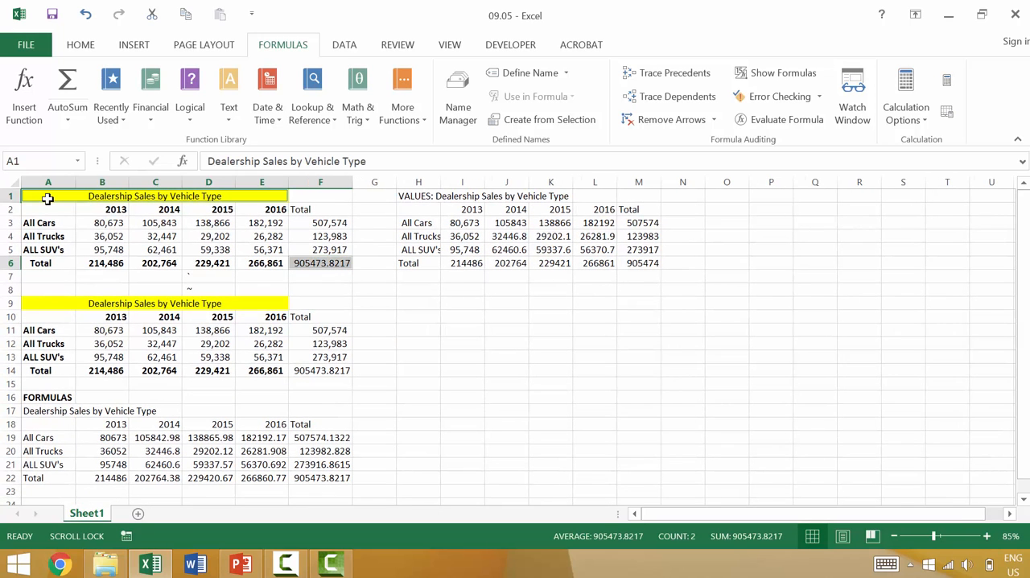
pyautogui.keyDown('shift'); pyautogui.click(322, 259); pyautogui.keyUp('shift')
pyautogui.hotkey('ctrl', 'c')
pyautogui.press('Return')
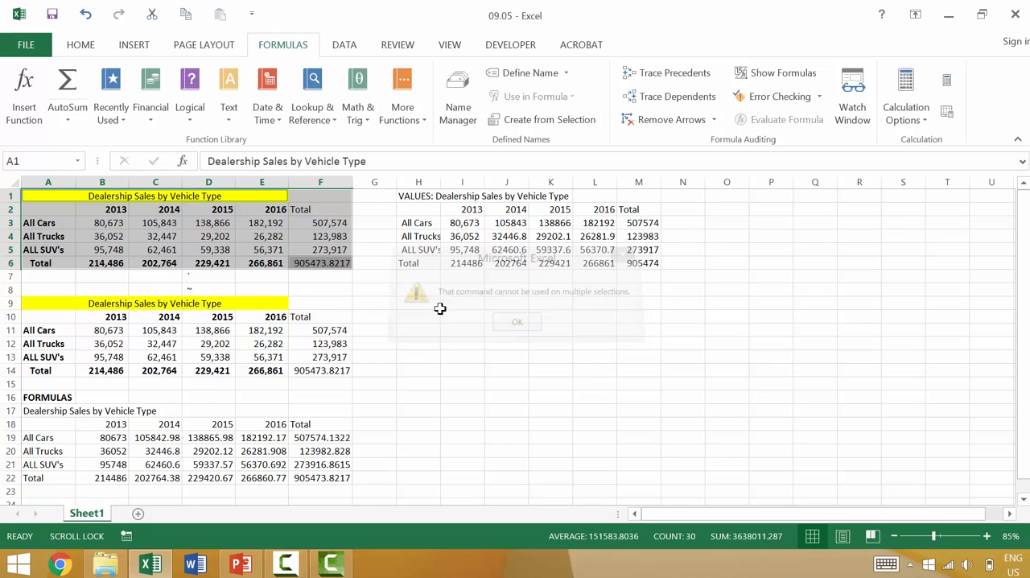
# Step: Copy the original table A1:F6 and paste only its formats at H9 using Paste Special
pyautogui.click(315, 268)
pyautogui.hotkey('ctrl', 'a')
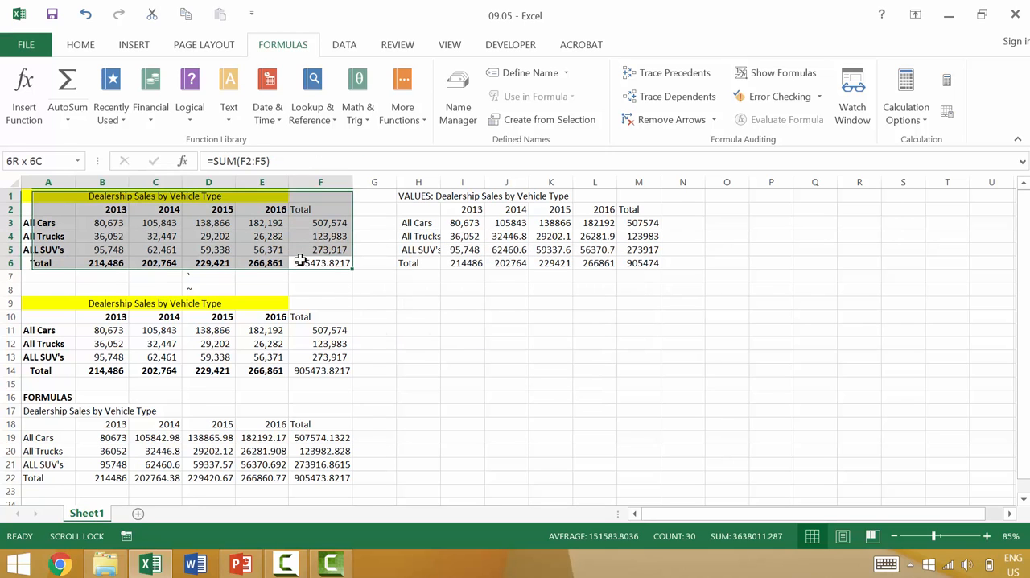
pyautogui.hotkey('ctrl', 'c')
pyautogui.click(432, 304)
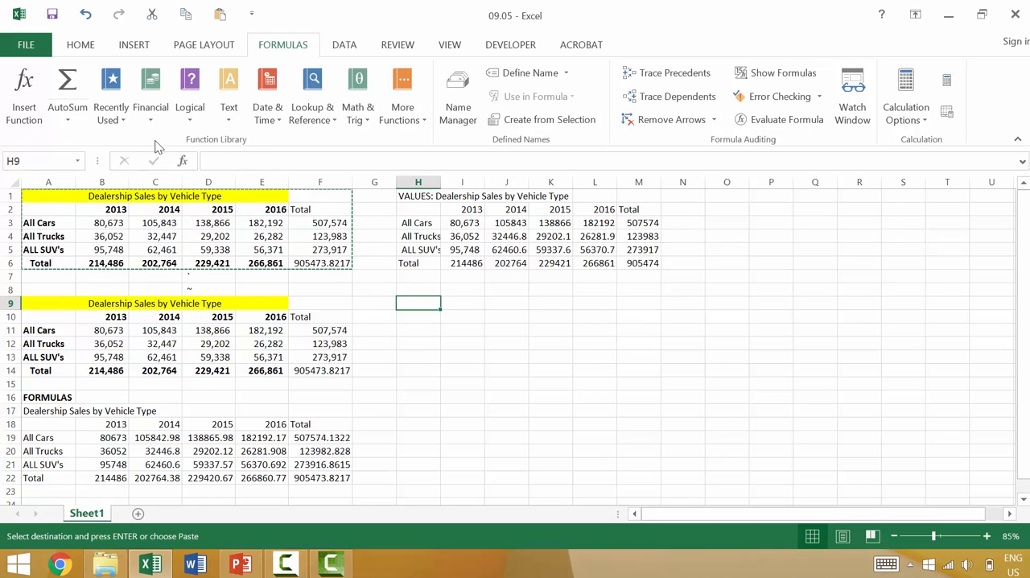
pyautogui.click(81, 45)
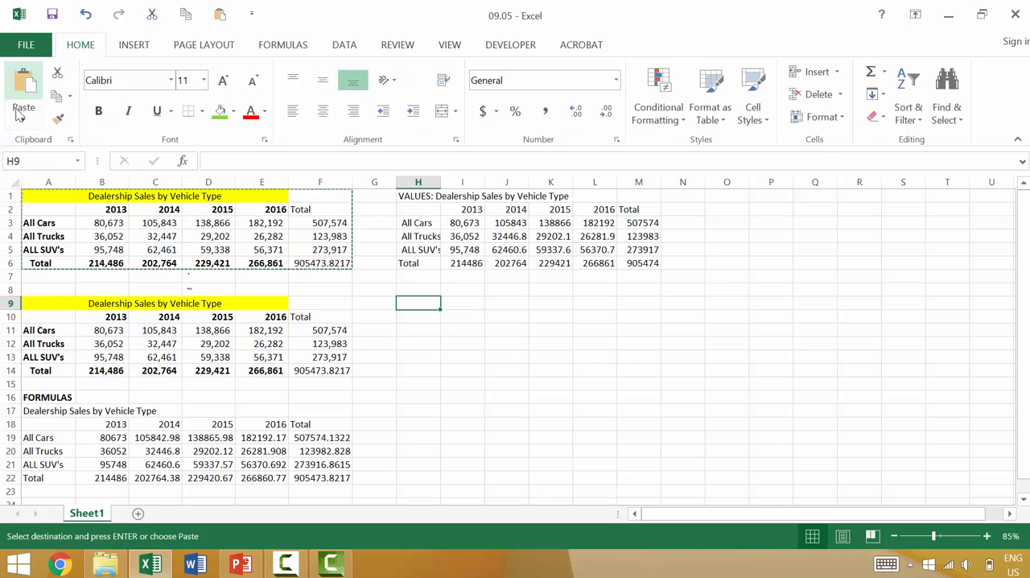
pyautogui.click(24, 119)
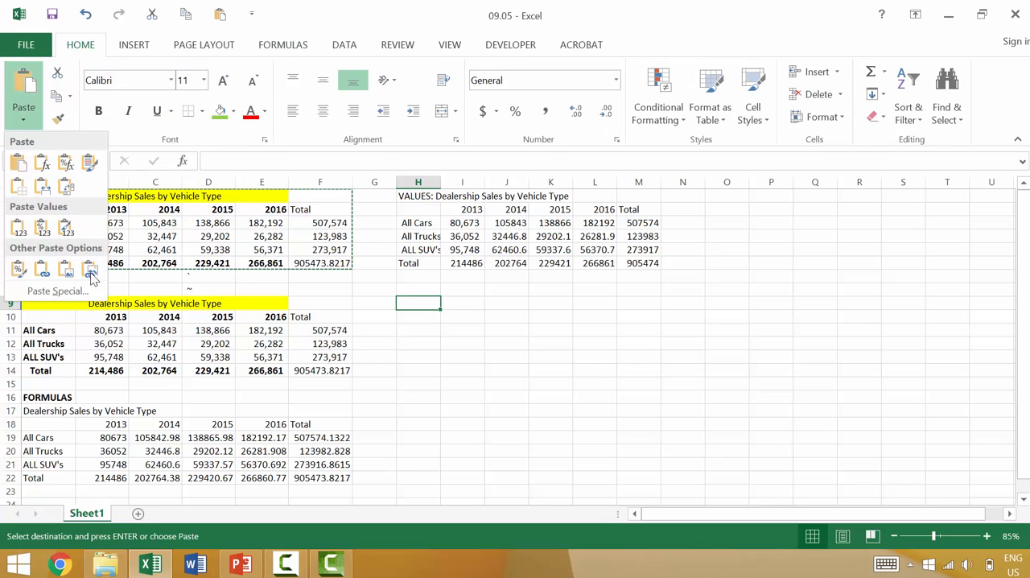
pyautogui.click(60, 289)
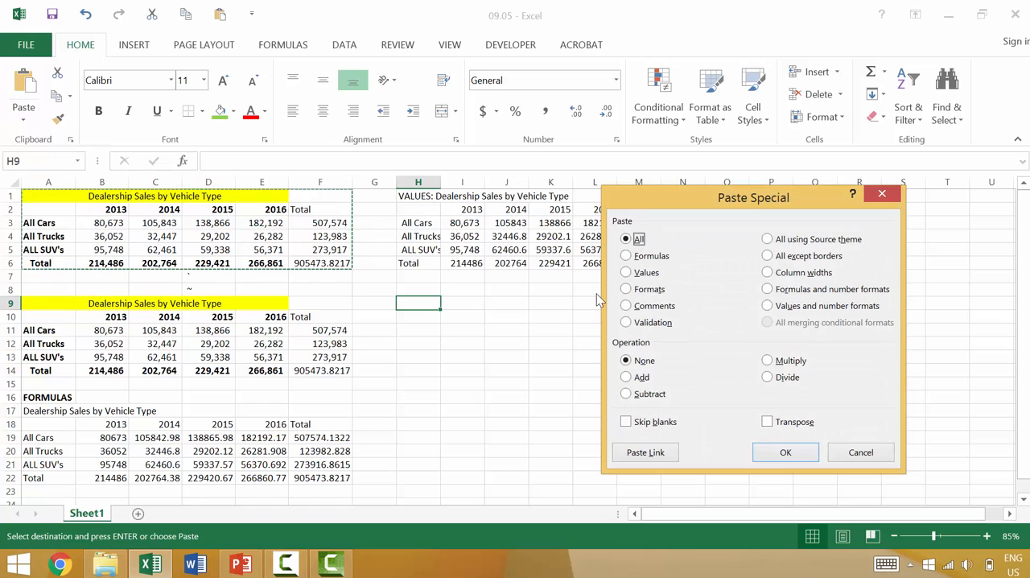
pyautogui.click(647, 290)
pyautogui.click(784, 453)
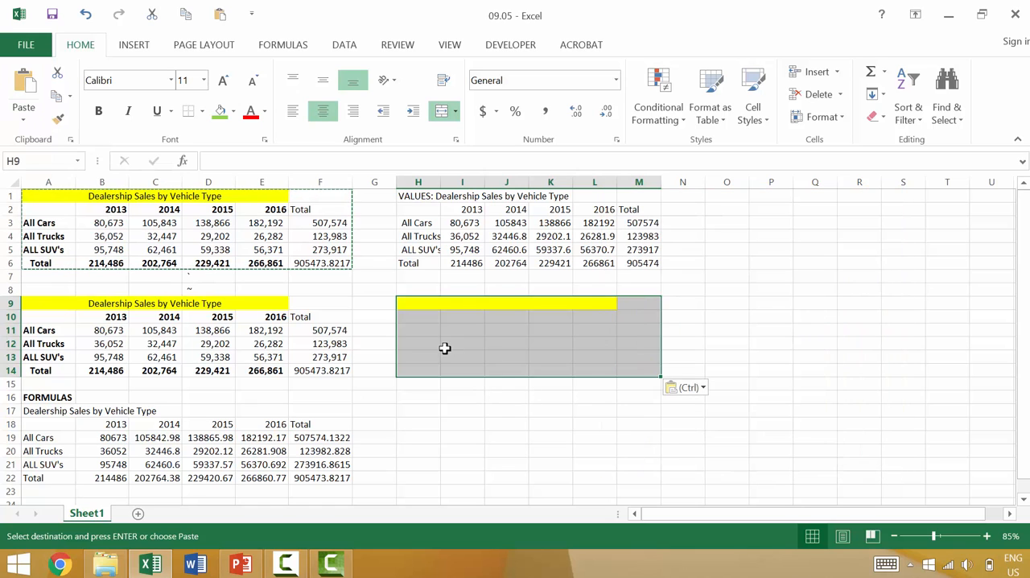
pyautogui.click(444, 342)
pyautogui.click(423, 320)
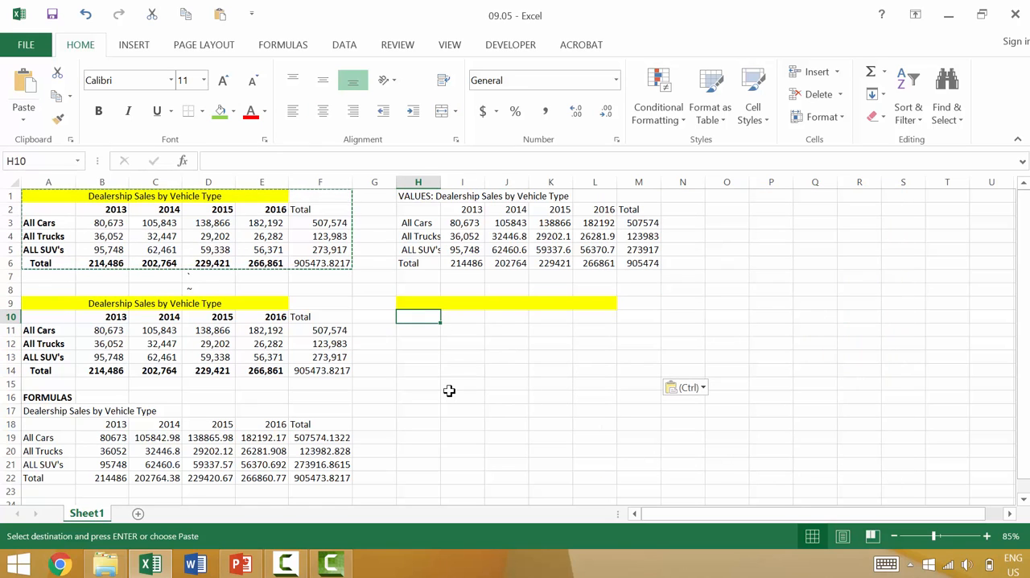
pyautogui.press('Return')
pyautogui.hotkey('ctrl', 'z')
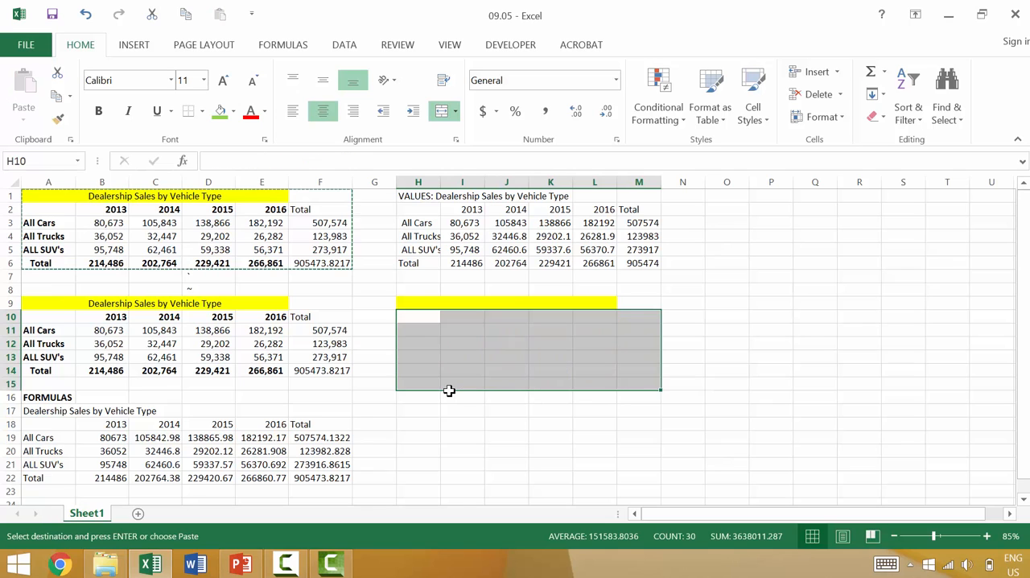
pyautogui.scroll(-1, 451, 391)
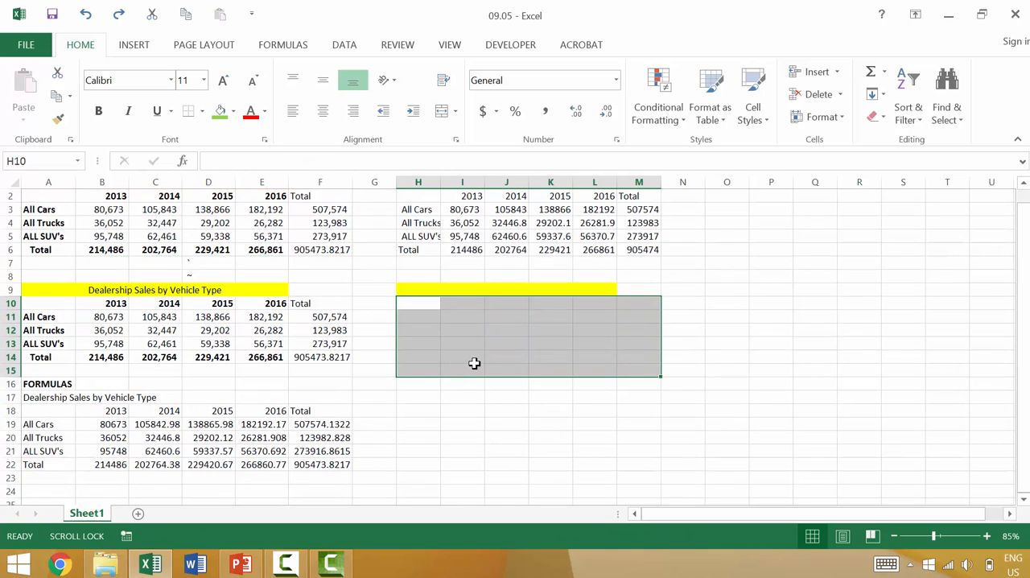
# Step: Enter CARS in H11 and BOLD in H12 and H13 of the formats-only area
pyautogui.click(425, 315)
pyautogui.write('CA')
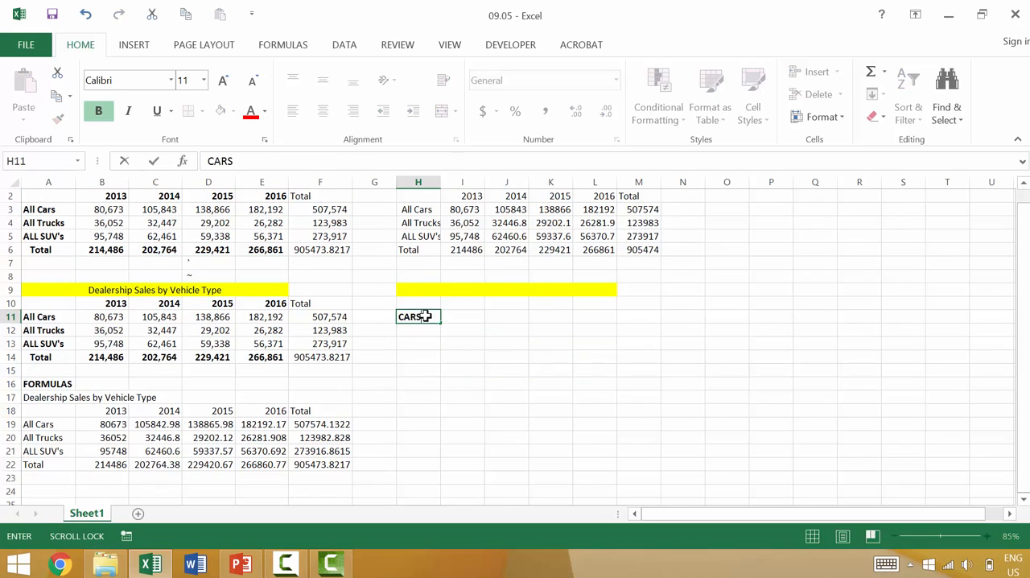
pyautogui.write('RS')
pyautogui.press('Return')
pyautogui.write('BO')
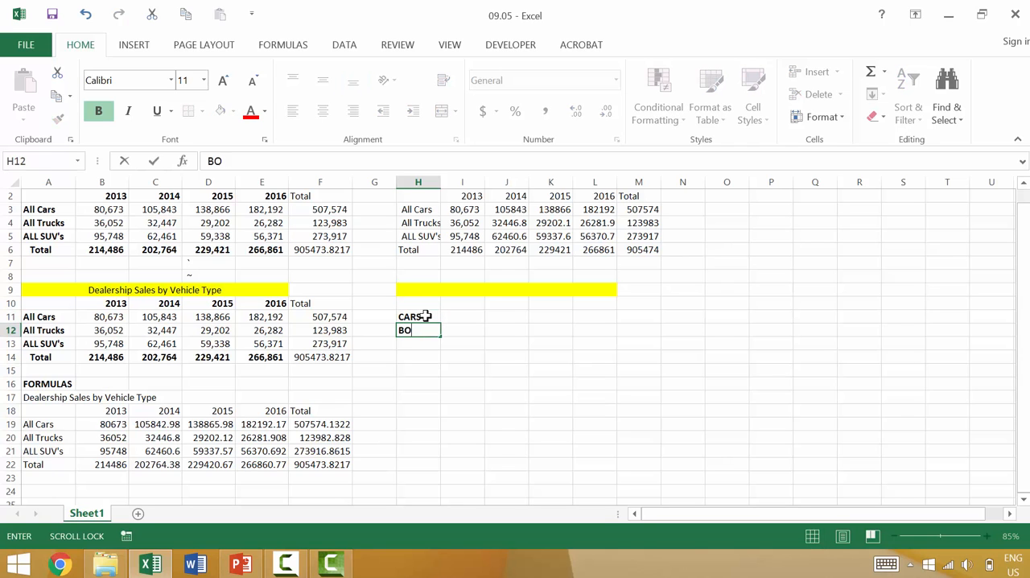
pyautogui.write('LD')
pyautogui.press('Return')
pyautogui.write('B')
pyautogui.press('Tab')
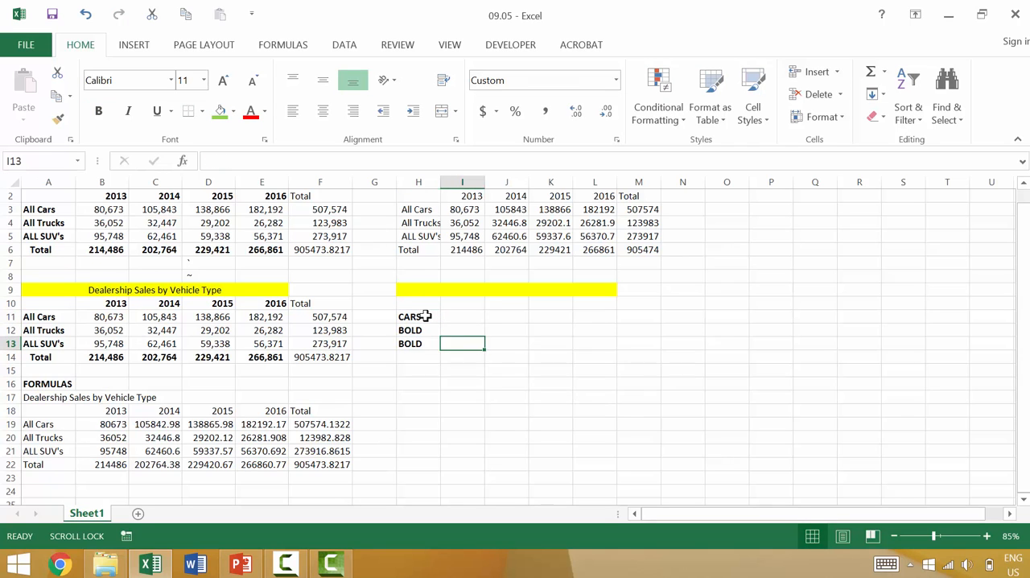
# Step: Enter 222222 in I13 and widen column I slightly to fit the number
pyautogui.scroll(1, 425, 316)
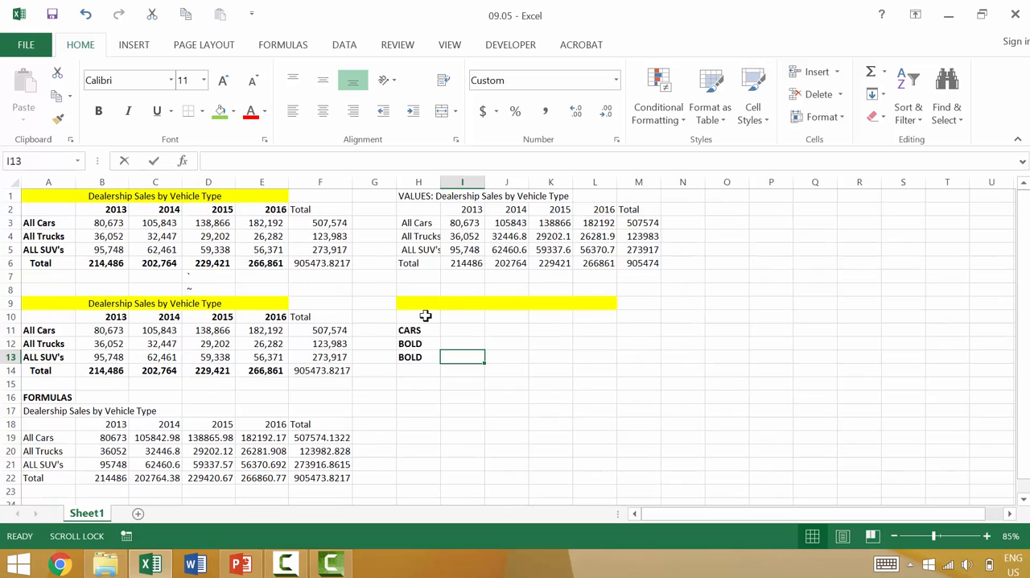
pyautogui.write('222222')
pyautogui.press('Return')
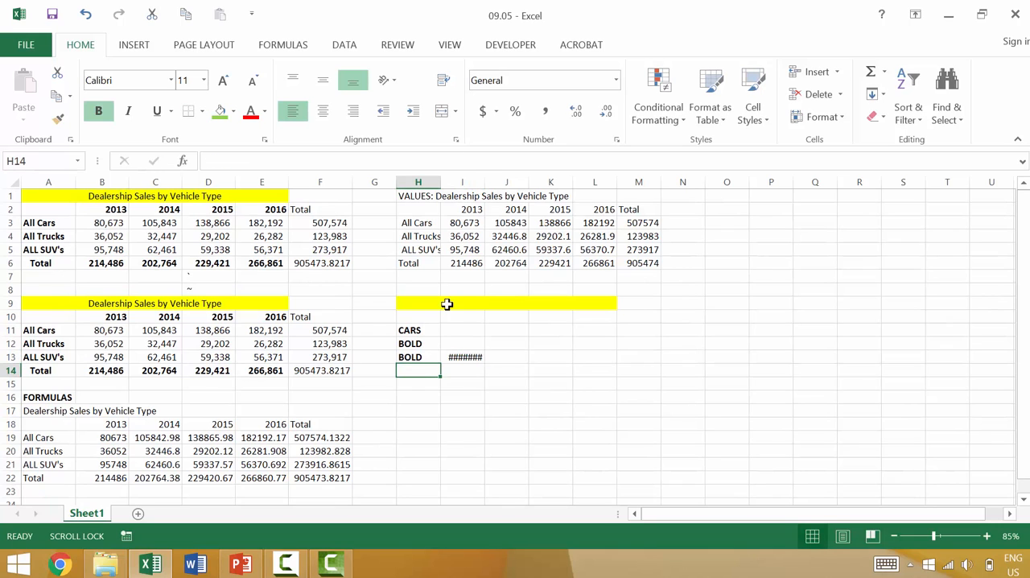
pyautogui.moveTo(482, 186); pyautogui.dragTo(485, 200)
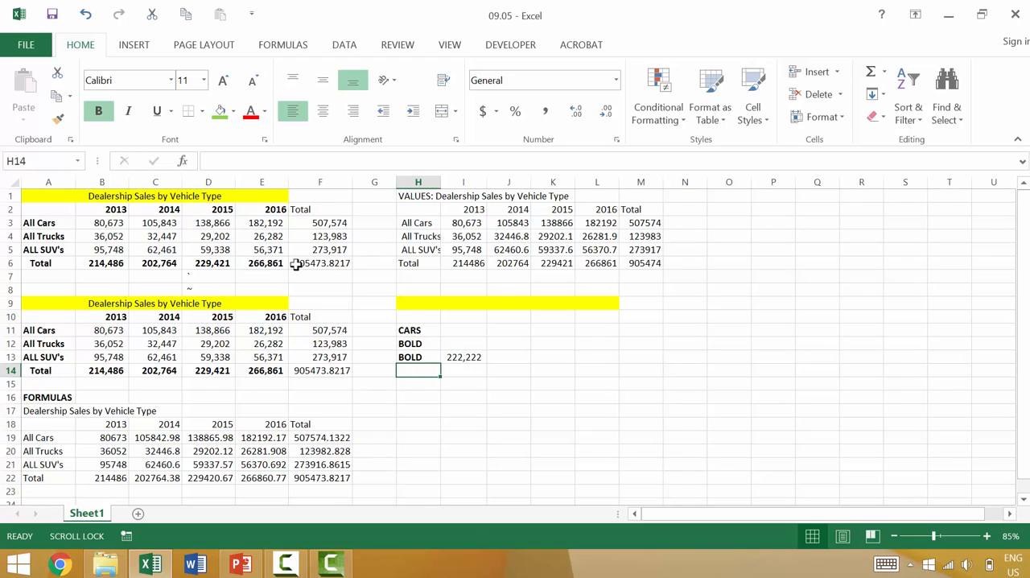
# Step: Copy the original table A1:F6 and paste it transposed at H16 using Paste Special
pyautogui.moveTo(320, 263); pyautogui.dragTo(49, 196)
pyautogui.hotkey('ctrl', 'c')
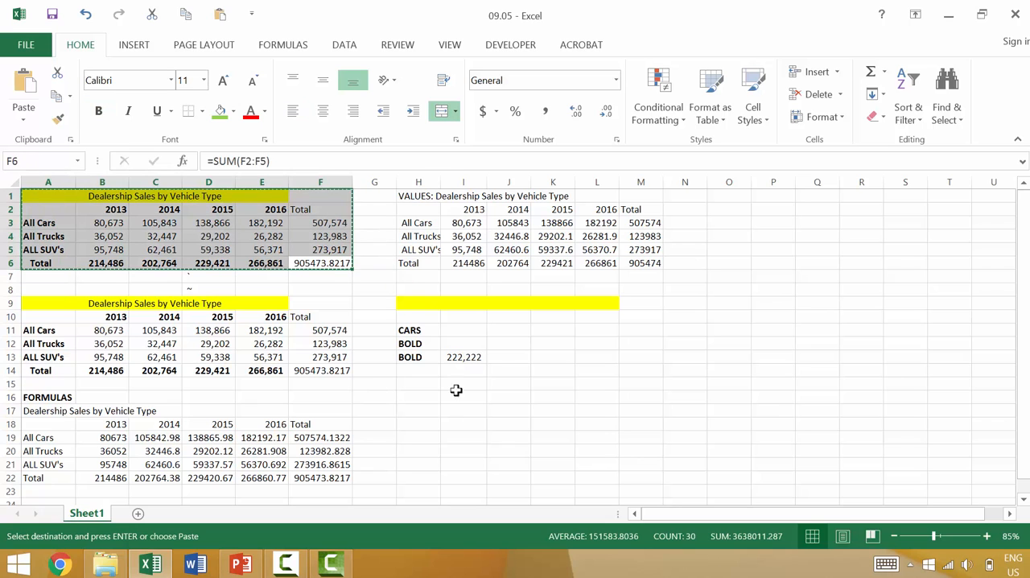
pyautogui.click(419, 412)
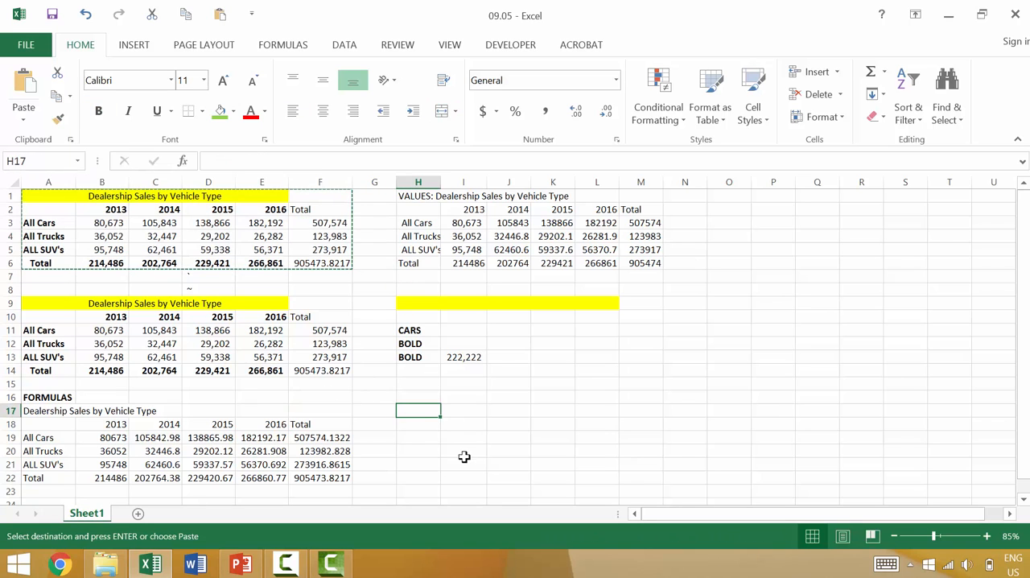
pyautogui.click(419, 422)
pyautogui.click(419, 397)
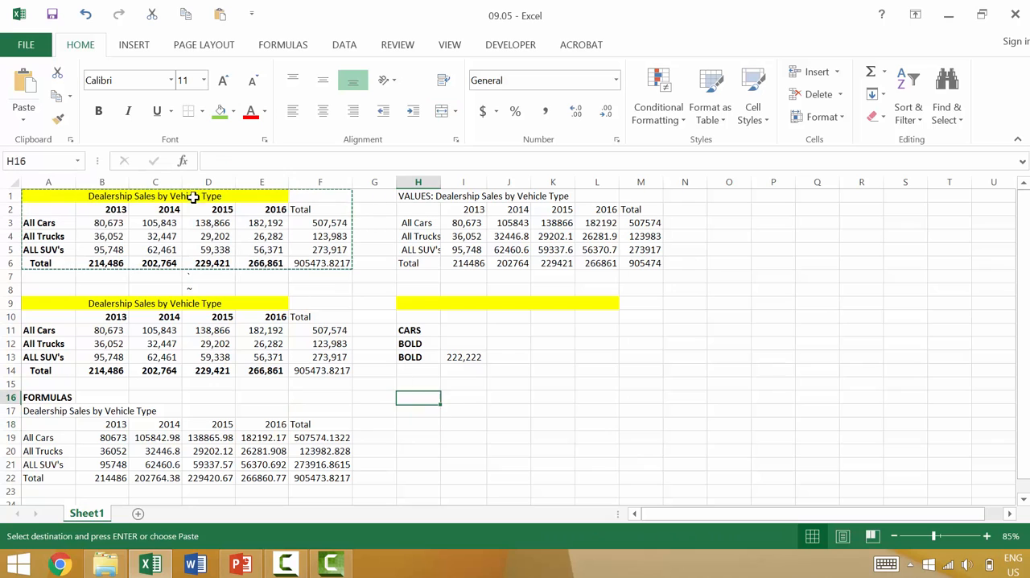
pyautogui.click(24, 117)
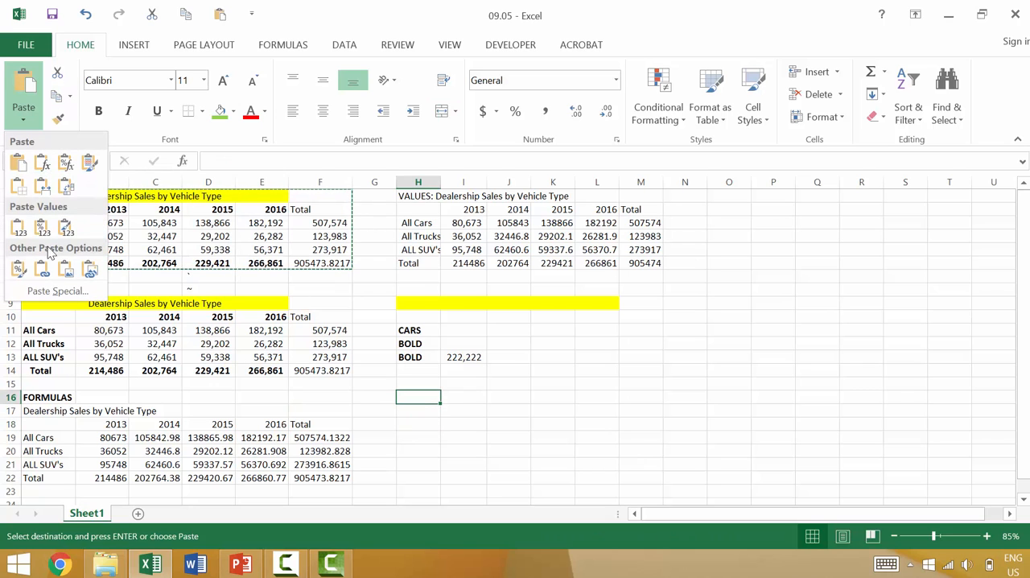
pyautogui.click(59, 290)
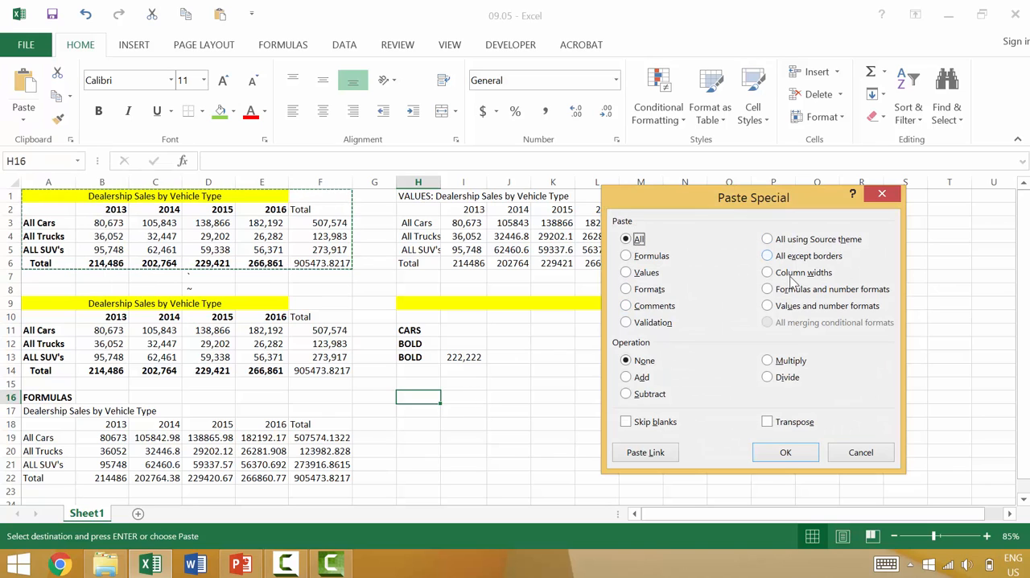
pyautogui.click(777, 426)
pyautogui.click(786, 452)
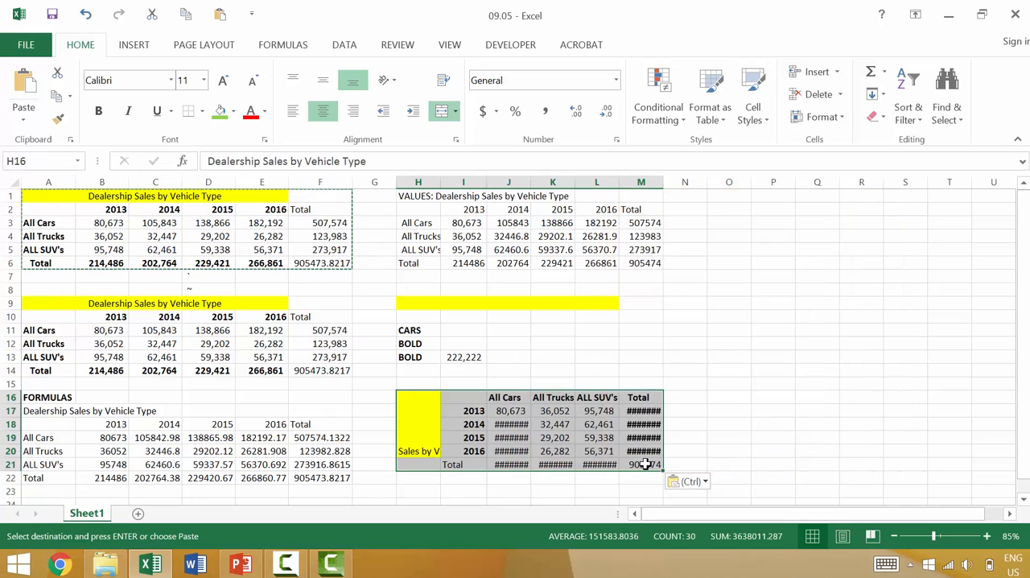
# Step: Select the whole sheet and autofit all column widths to their contents
pyautogui.hotkey('ctrl', 'a')
pyautogui.doubleClick(441, 182)
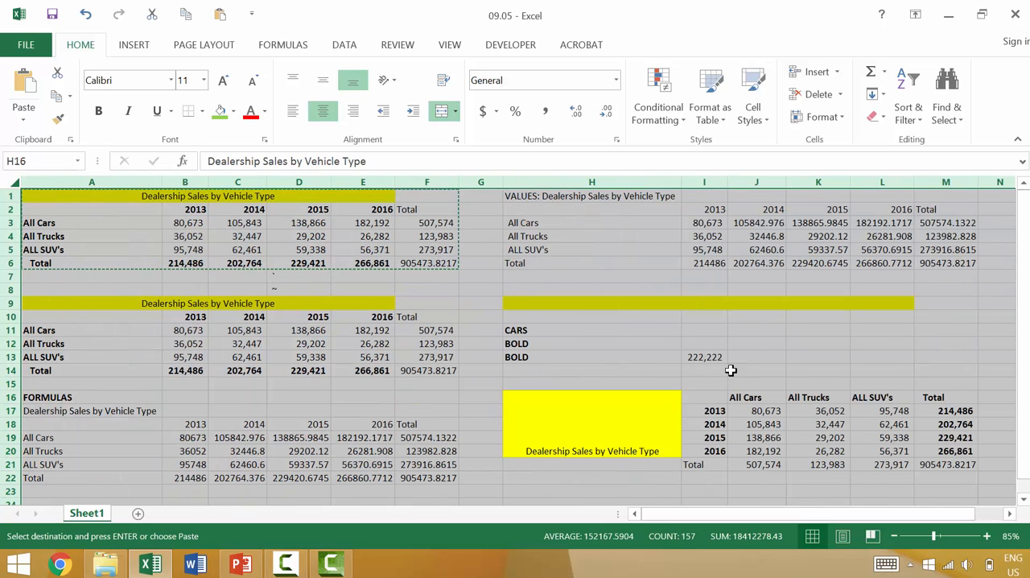
pyautogui.click(800, 372)
# Step: Compare the transposed table's column and row headings with the year headings in row 10, and end copy mode
pyautogui.keyDown('ctrl'); pyautogui.scroll(-1, 623, 379); pyautogui.keyUp('ctrl')
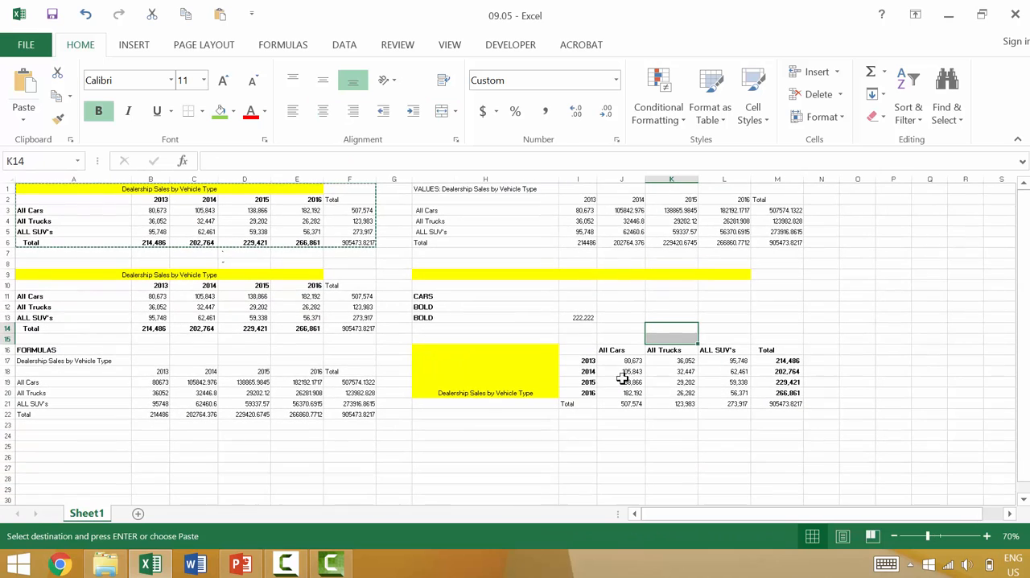
pyautogui.moveTo(605, 349); pyautogui.dragTo(758, 349)
pyautogui.moveTo(586, 360); pyautogui.dragTo(583, 404)
pyautogui.moveTo(85, 297); pyautogui.dragTo(356, 285)
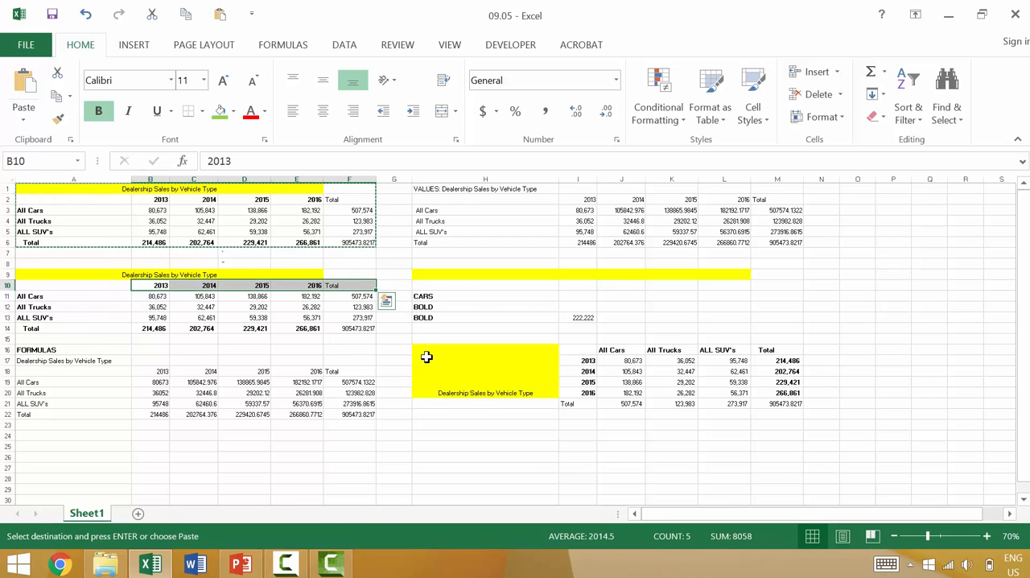
pyautogui.hotkey('ctrl', 'Home')
pyautogui.scroll(2, 627, 352)
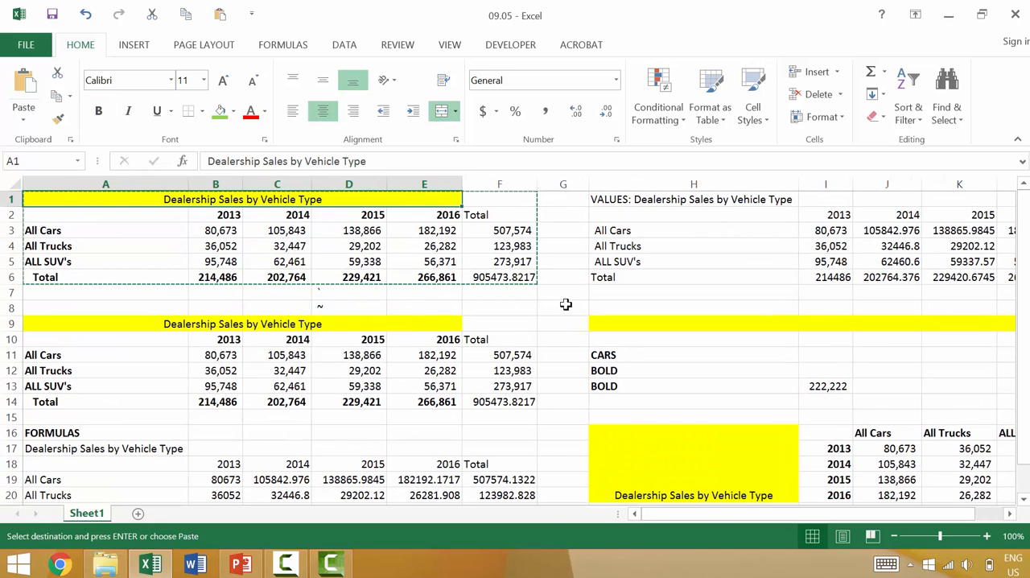
pyautogui.click(566, 304)
pyautogui.press('Escape')
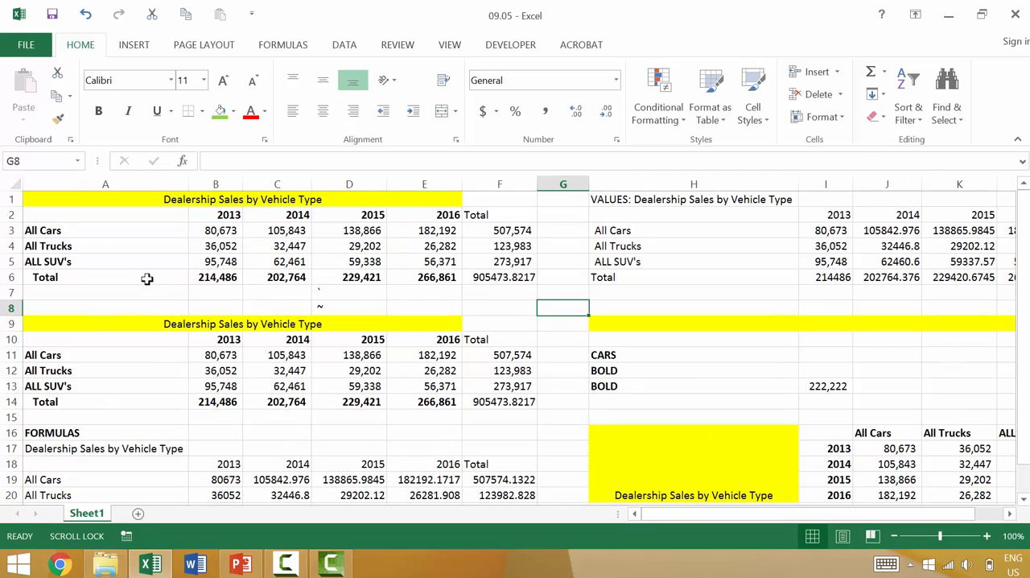
pyautogui.click(34, 46)
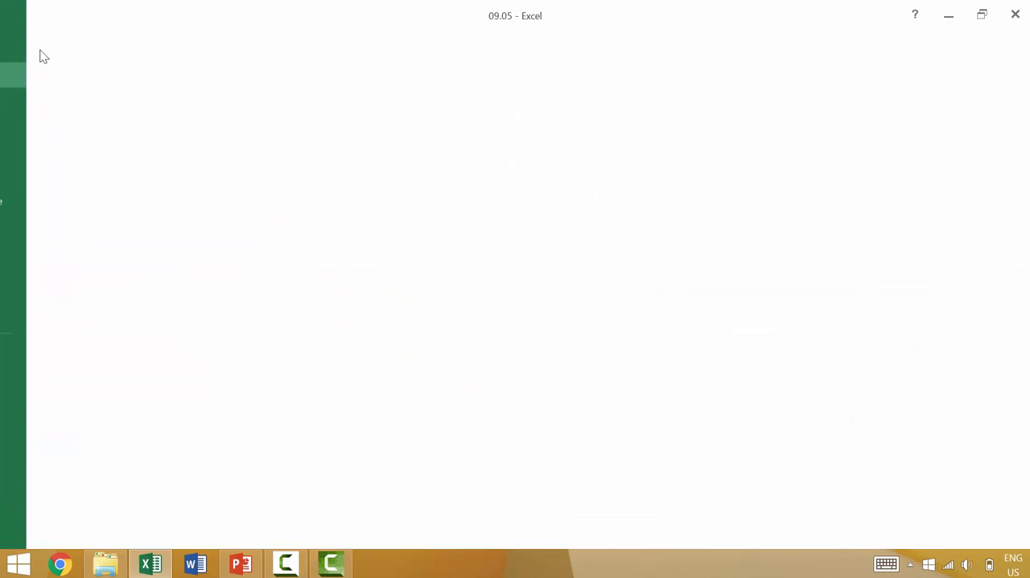
pyautogui.press('Escape')
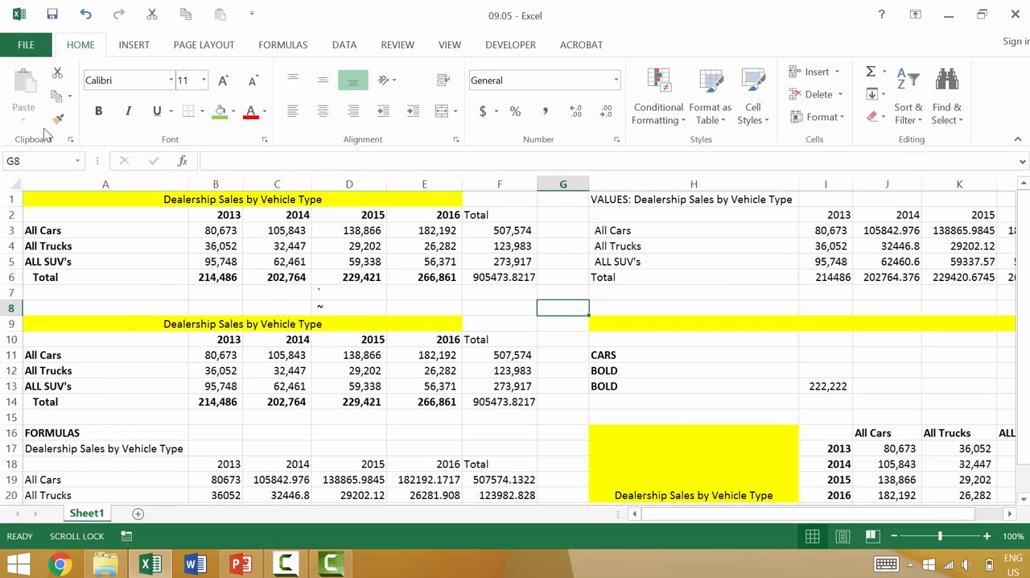
pyautogui.click(146, 245)
# Step: Copy the original table A1:F6 again and review the paste options and Transpose setting in Paste Special
pyautogui.click(69, 199)
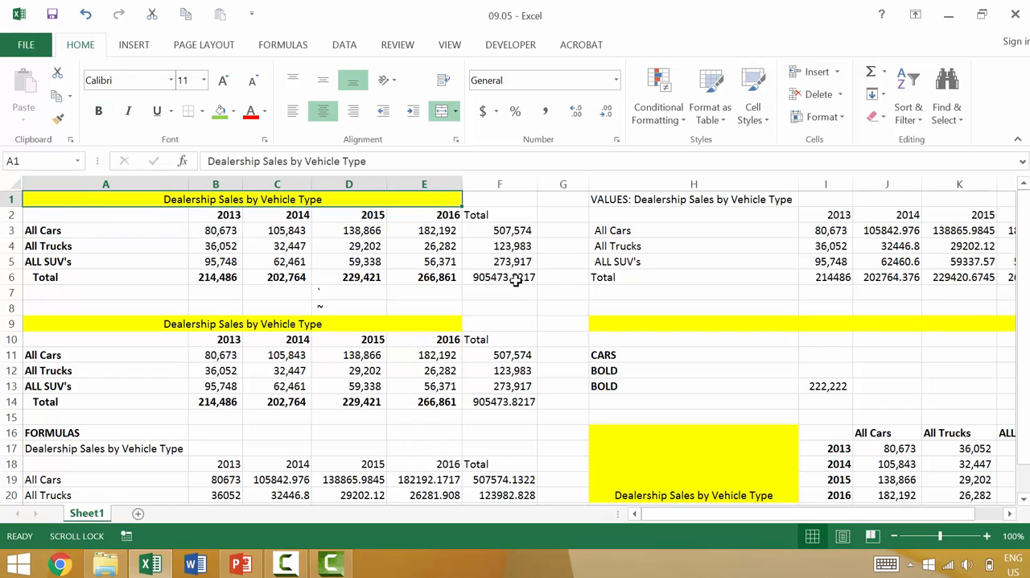
pyautogui.moveTo(516, 278); pyautogui.dragTo(268, 202)
pyautogui.hotkey('ctrl', 'c')
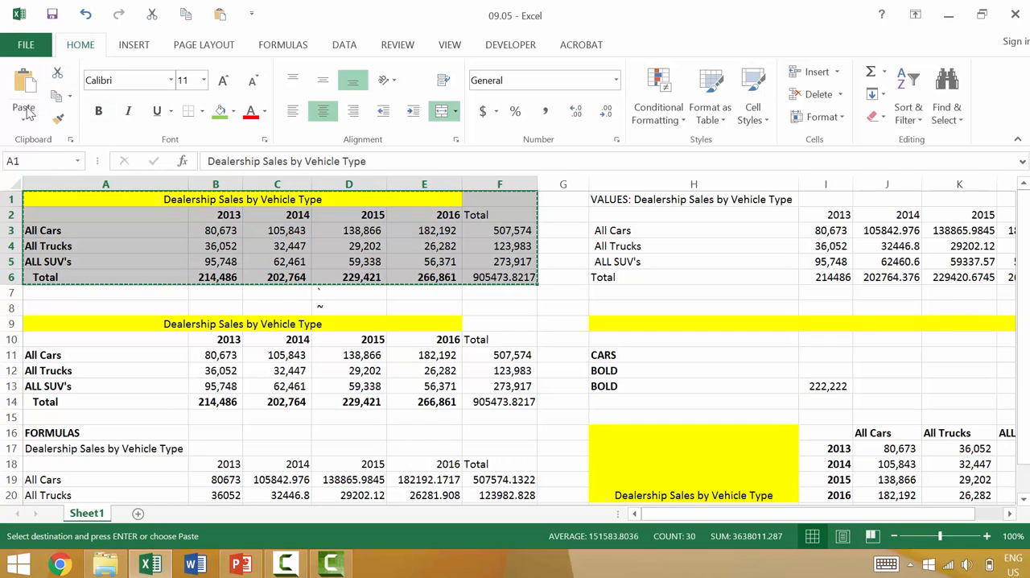
pyautogui.click(25, 117)
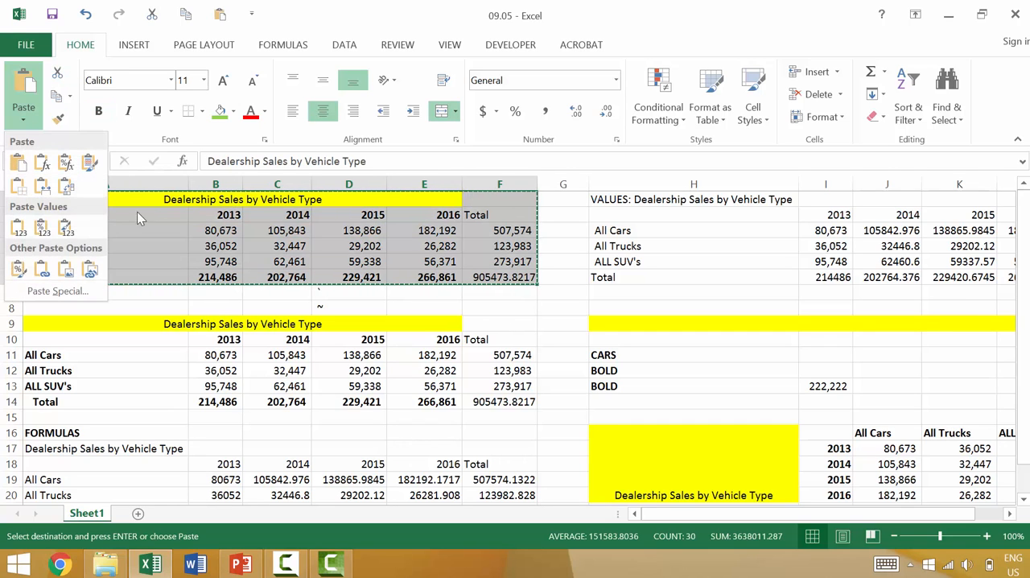
pyautogui.click(58, 291)
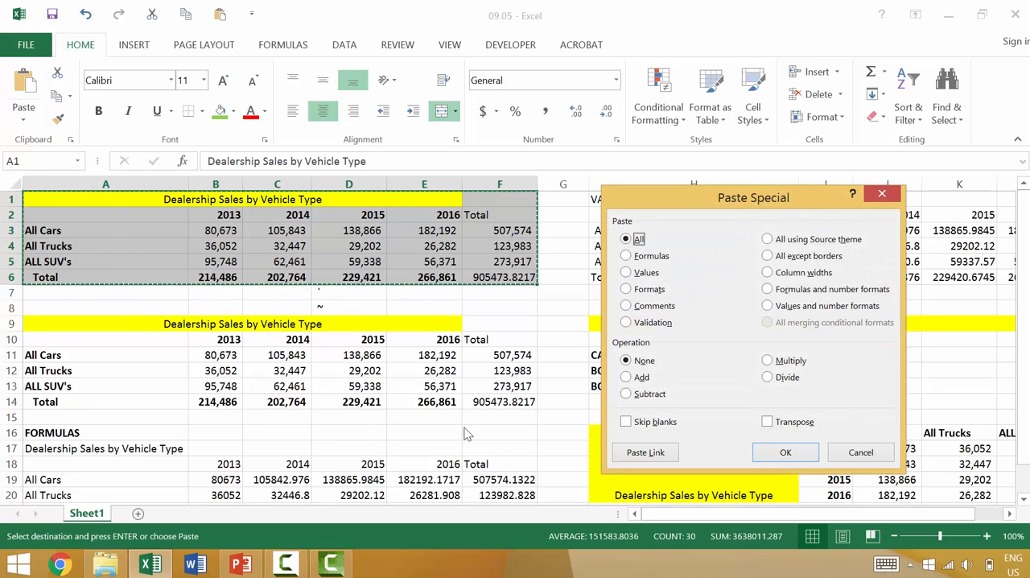
pyautogui.moveTo(764, 203); pyautogui.dragTo(451, 248)
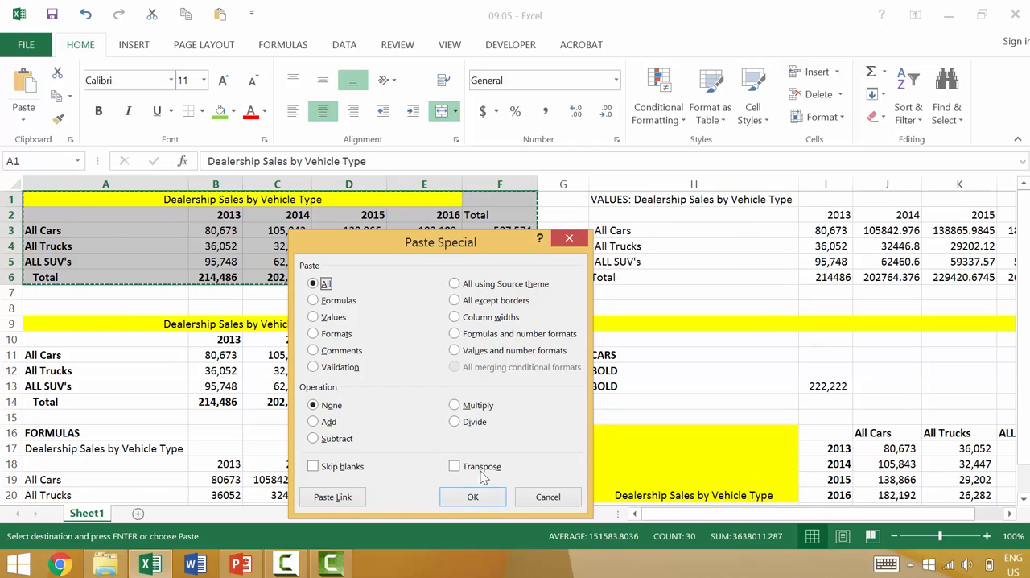
pyautogui.click(471, 496)
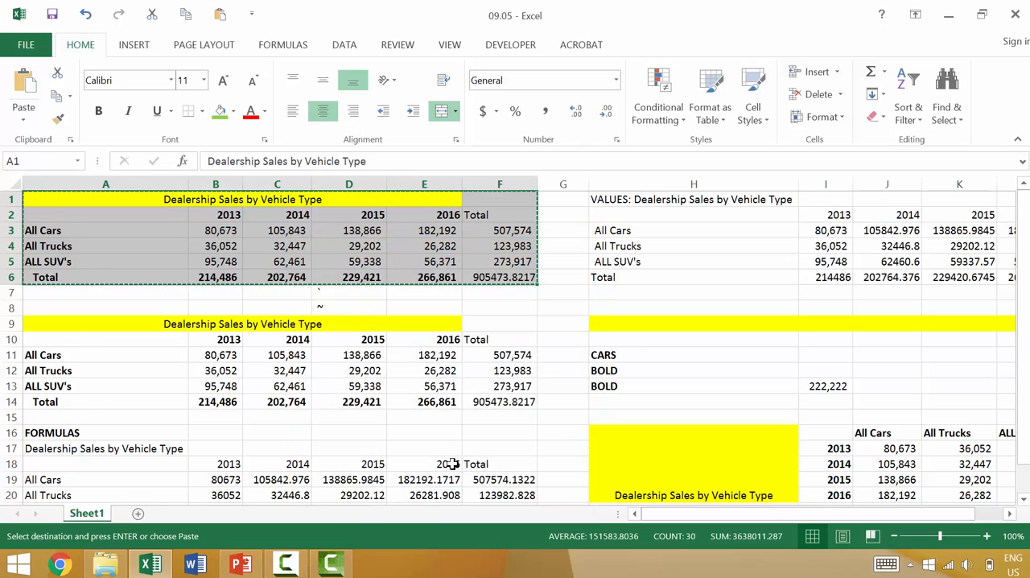
# Step: Choose A24 as the destination and open Paste Special for the copied table
pyautogui.scroll(-1, 435, 414)
pyautogui.scroll(-2, 436, 415)
pyautogui.scroll(-1, 453, 423)
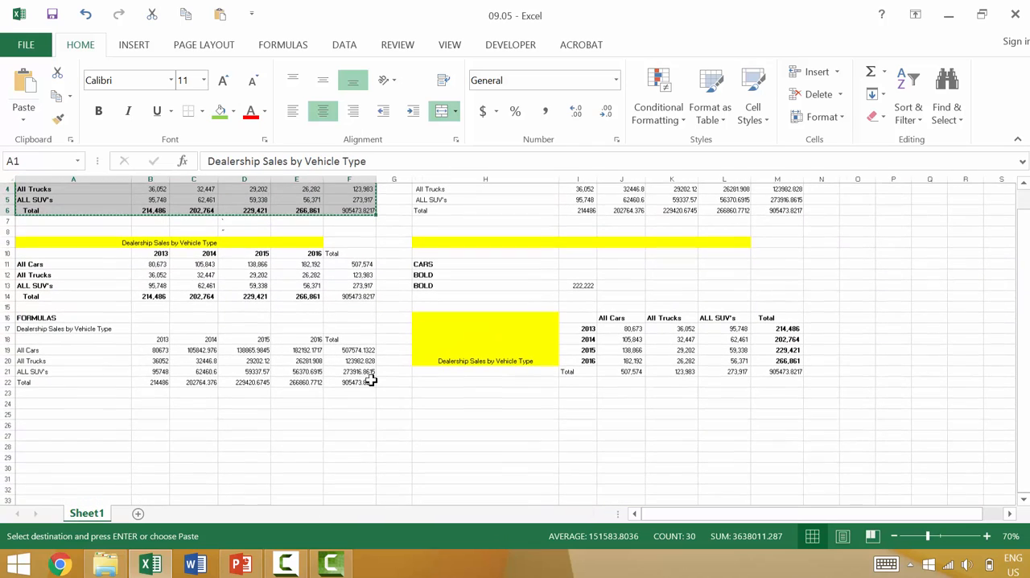
pyautogui.click(98, 404)
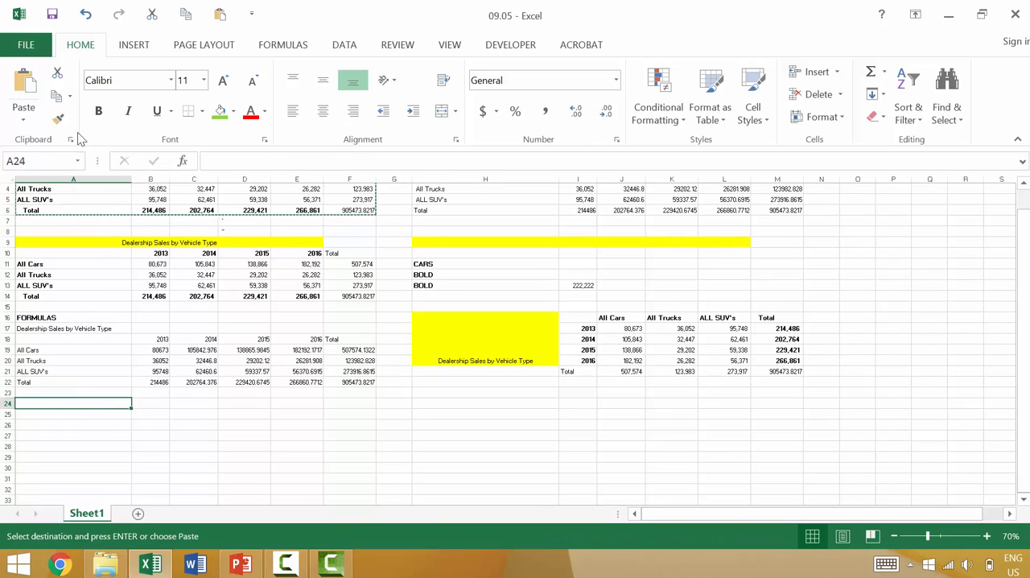
pyautogui.click(23, 119)
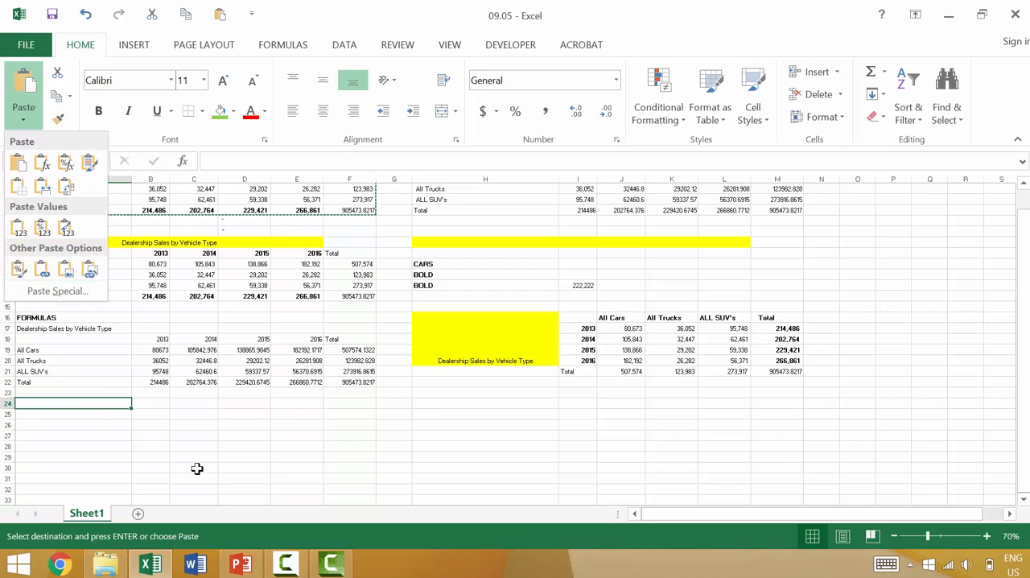
pyautogui.press('Escape')
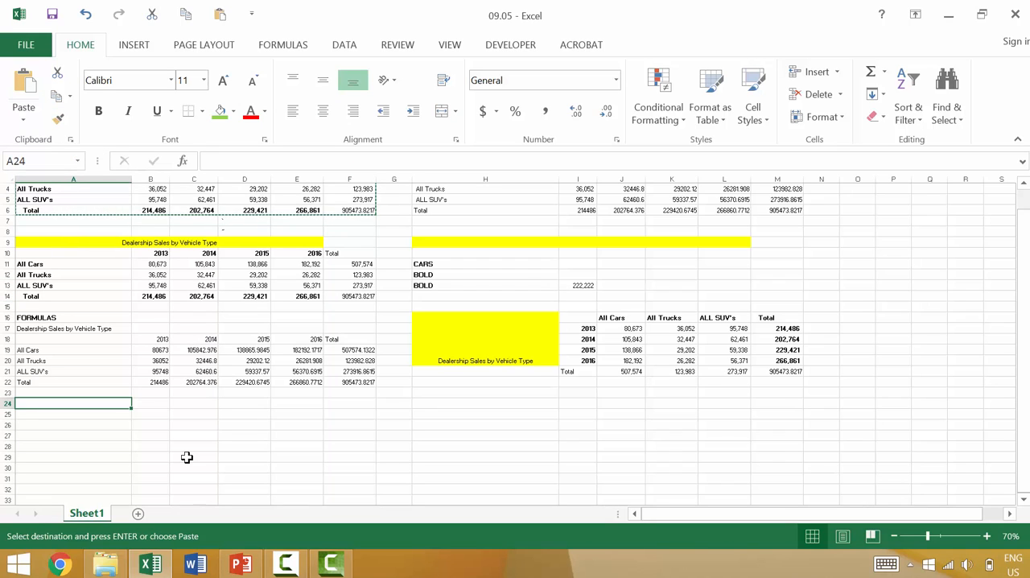
pyautogui.hotkey('ctrl', 'alt', 'v')
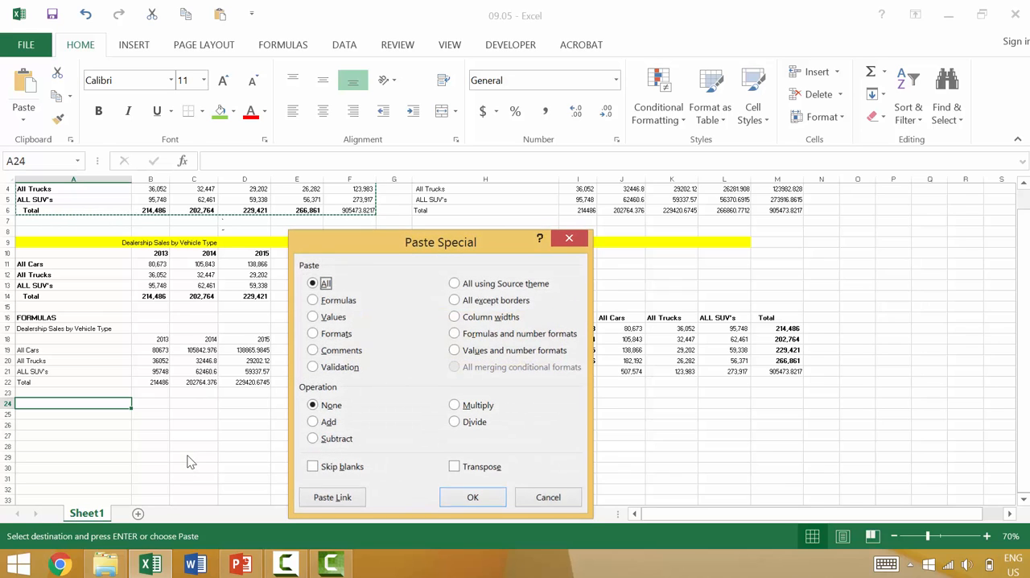
pyautogui.press('Escape')
pyautogui.hotkey('ctrl', 'alt', 'v')
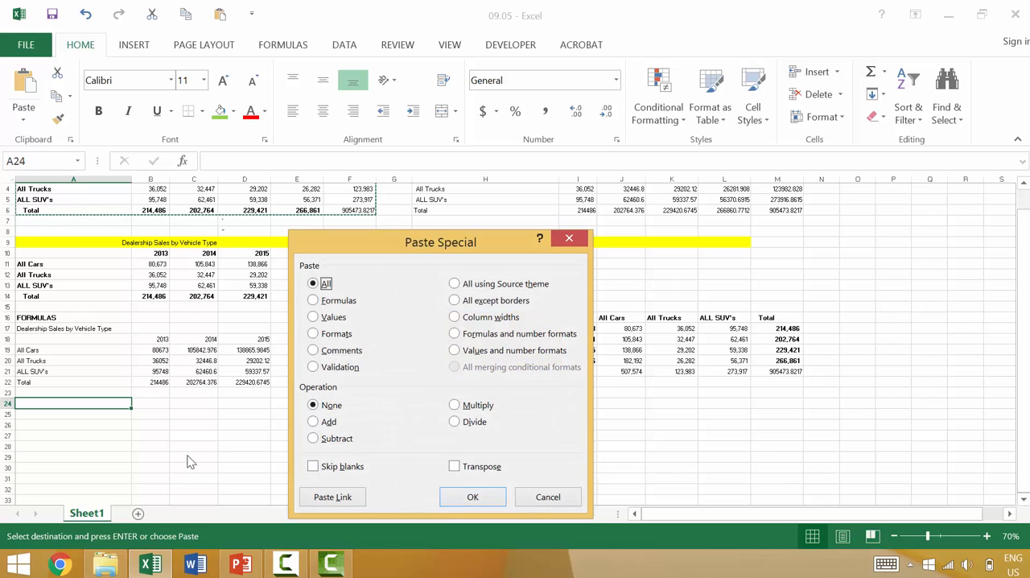